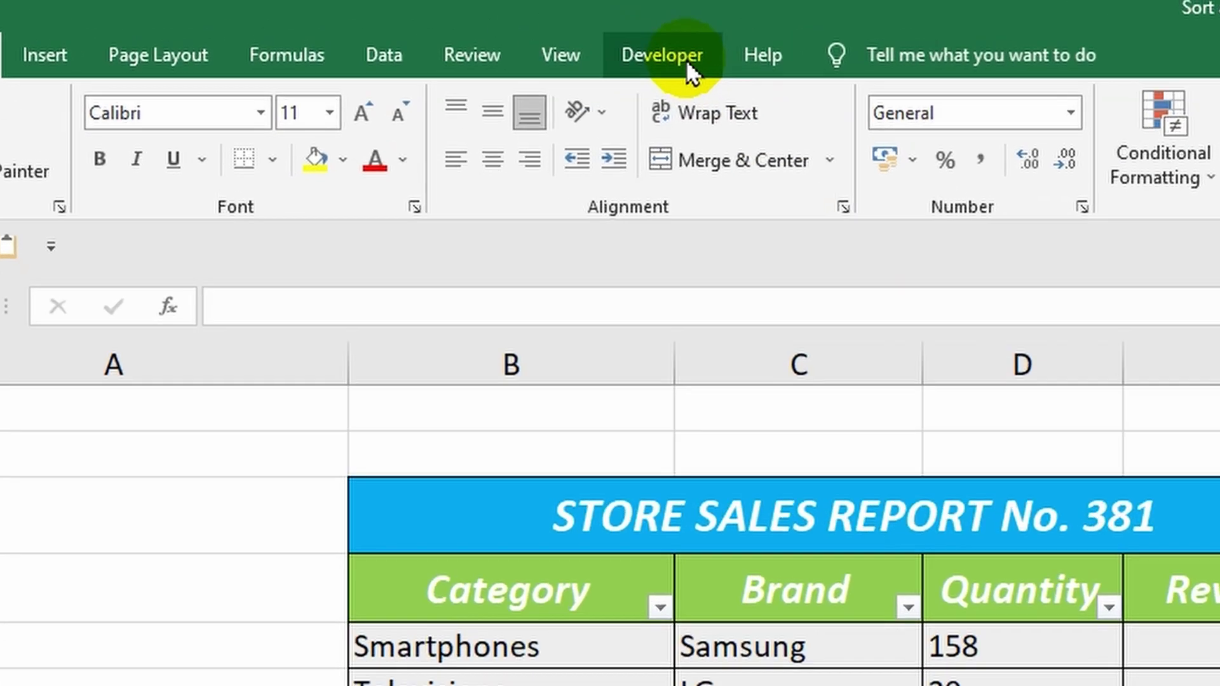
Open the Customize Ribbon settings in the program options to check that the Developer tab is enabled
click(559, 29)
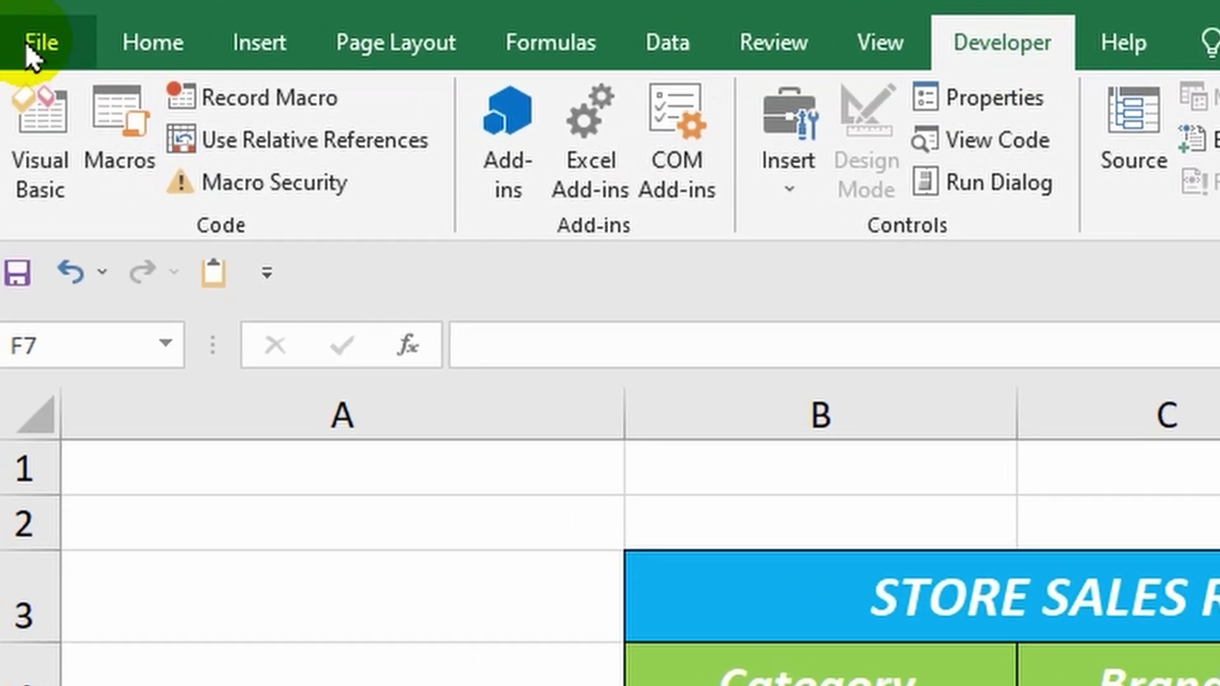
click(32, 43)
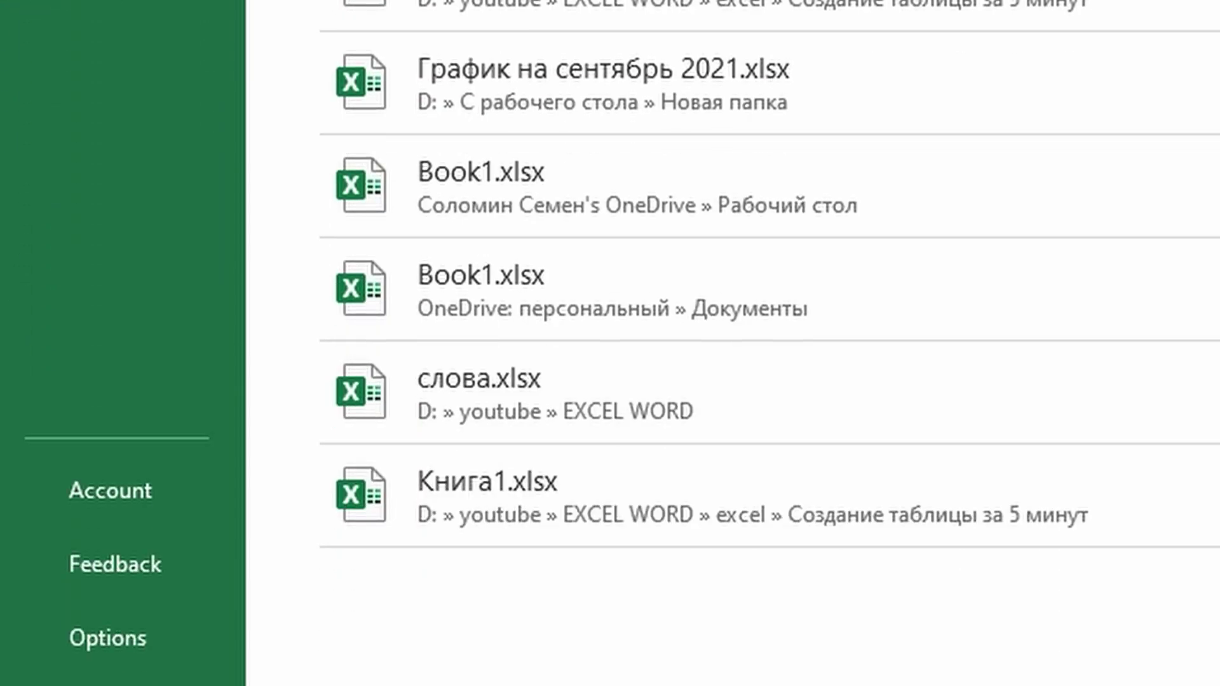
click(104, 623)
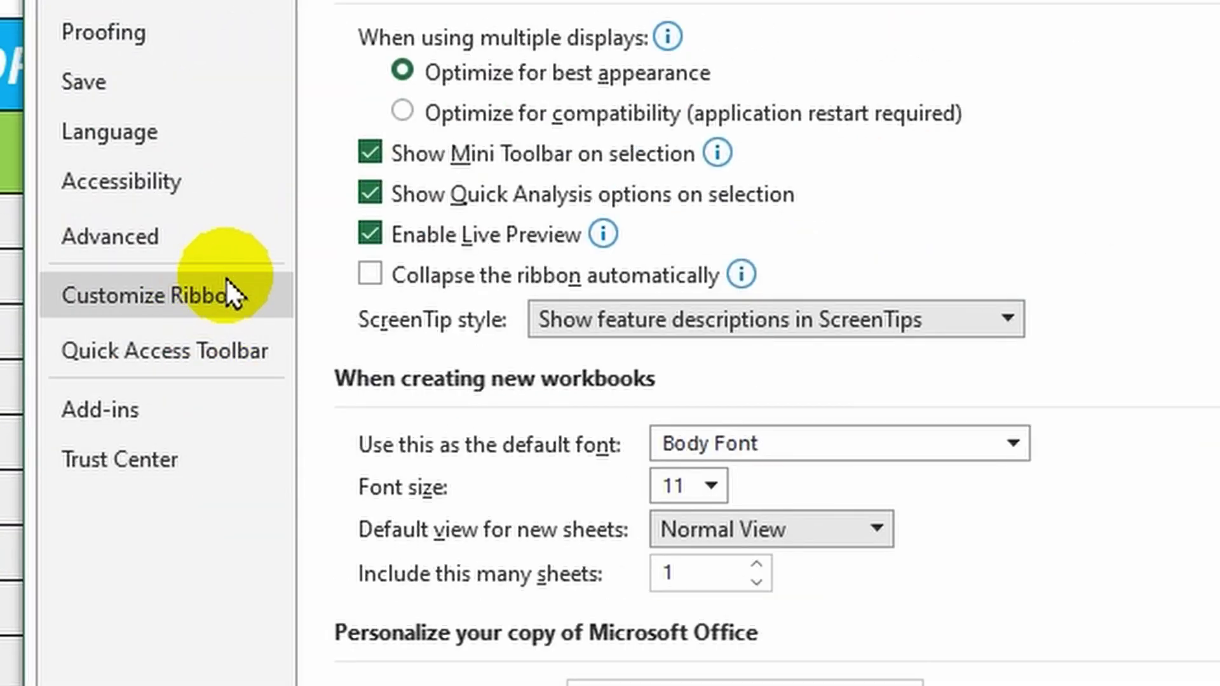
click(226, 292)
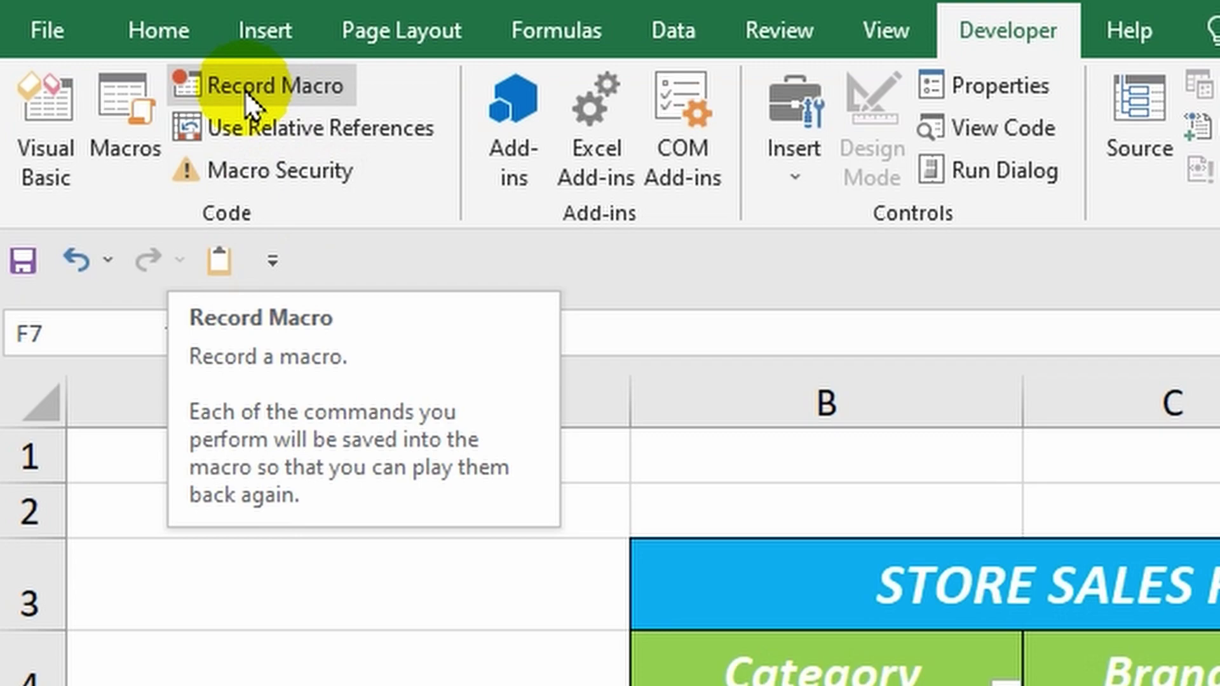
Start recording a macro named Turn_On with the shortcut Ctrl+Shift+Q, stored in This Workbook
click(244, 89)
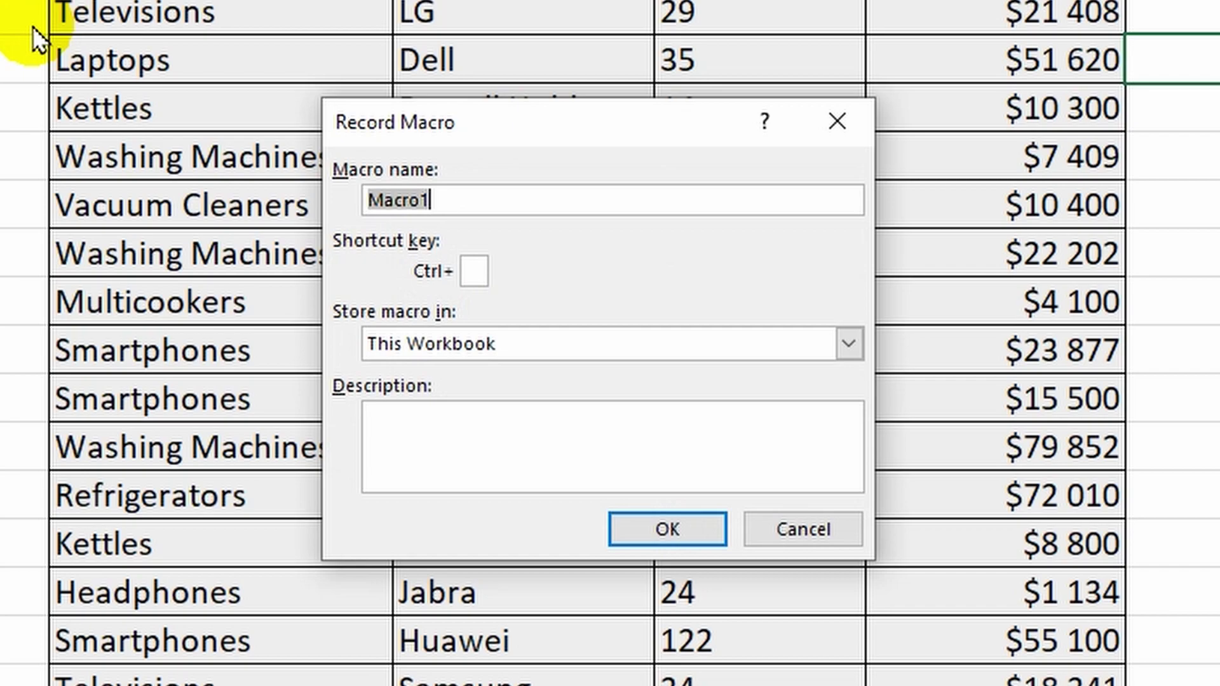
key(BackSpace)
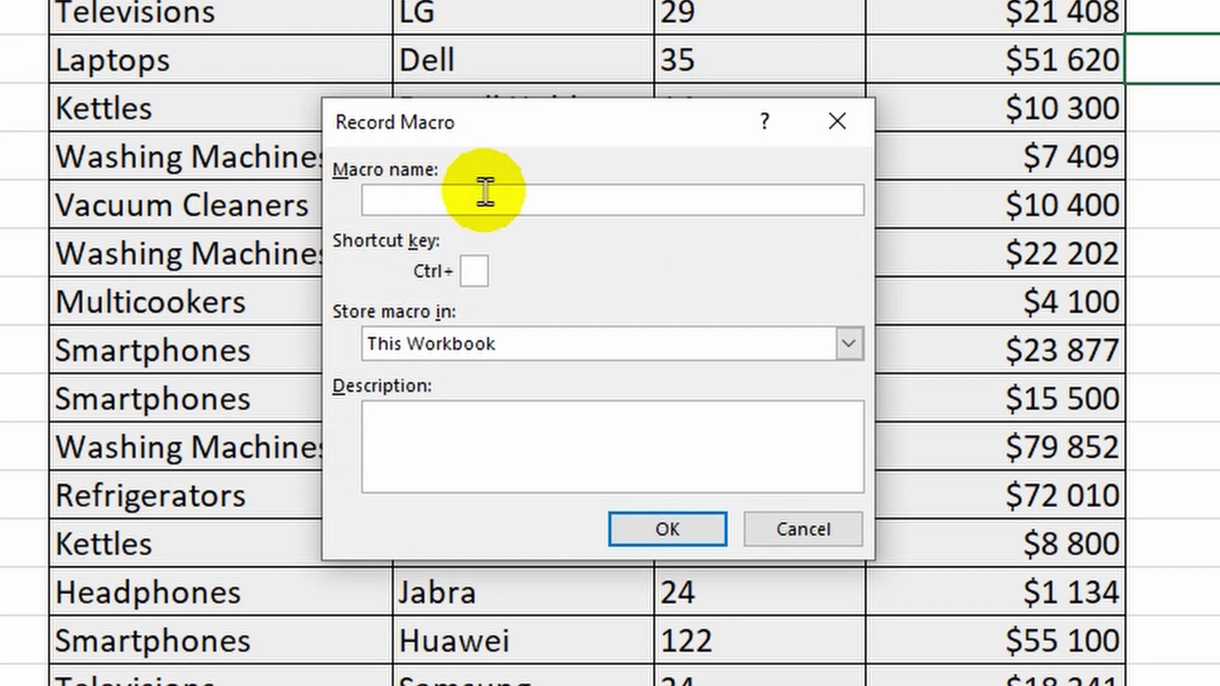
text(Turn_On)
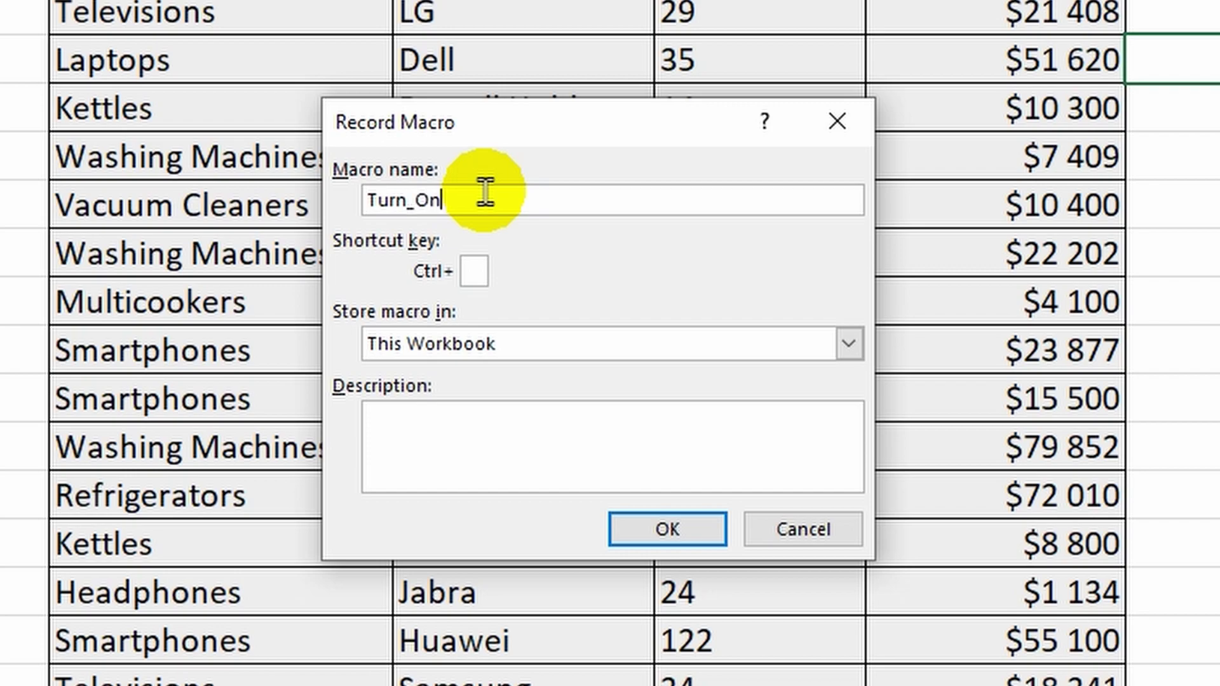
click(481, 273)
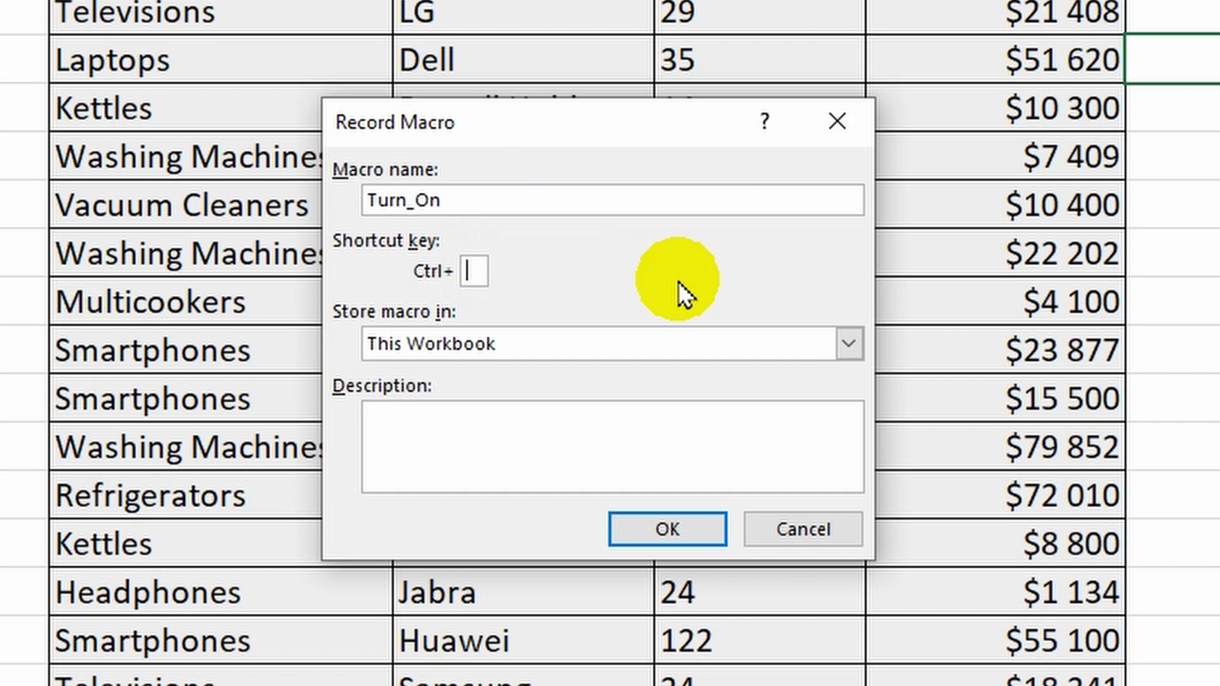
text(Q)
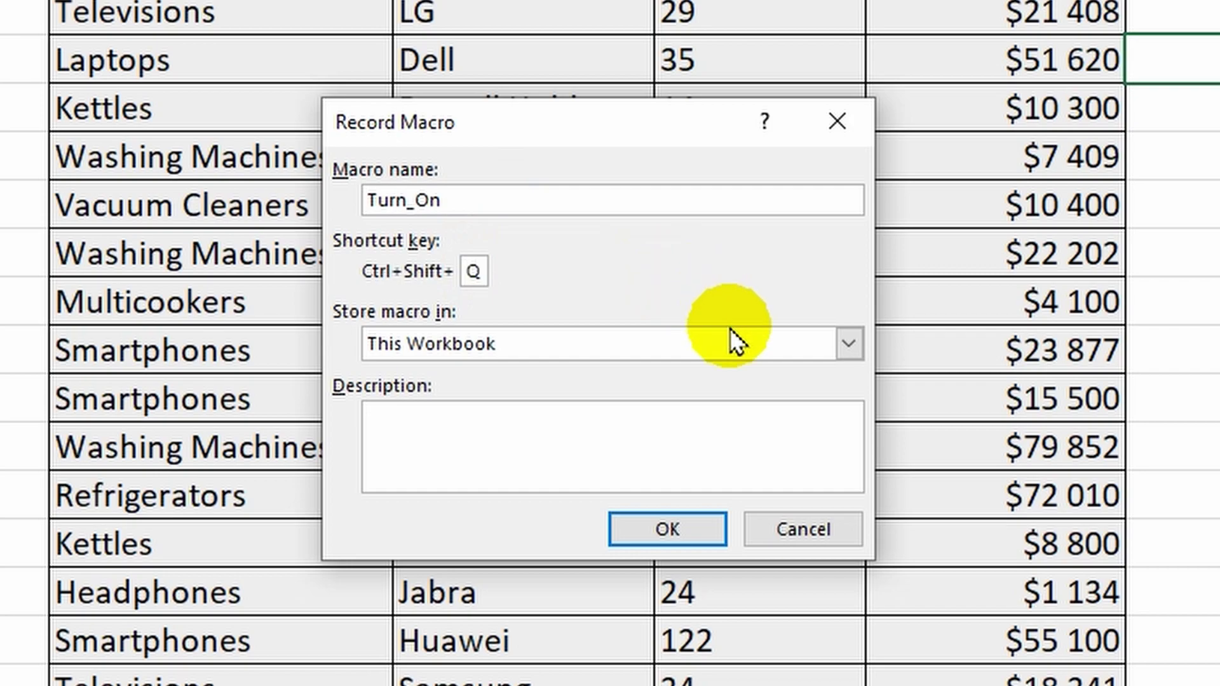
click(847, 344)
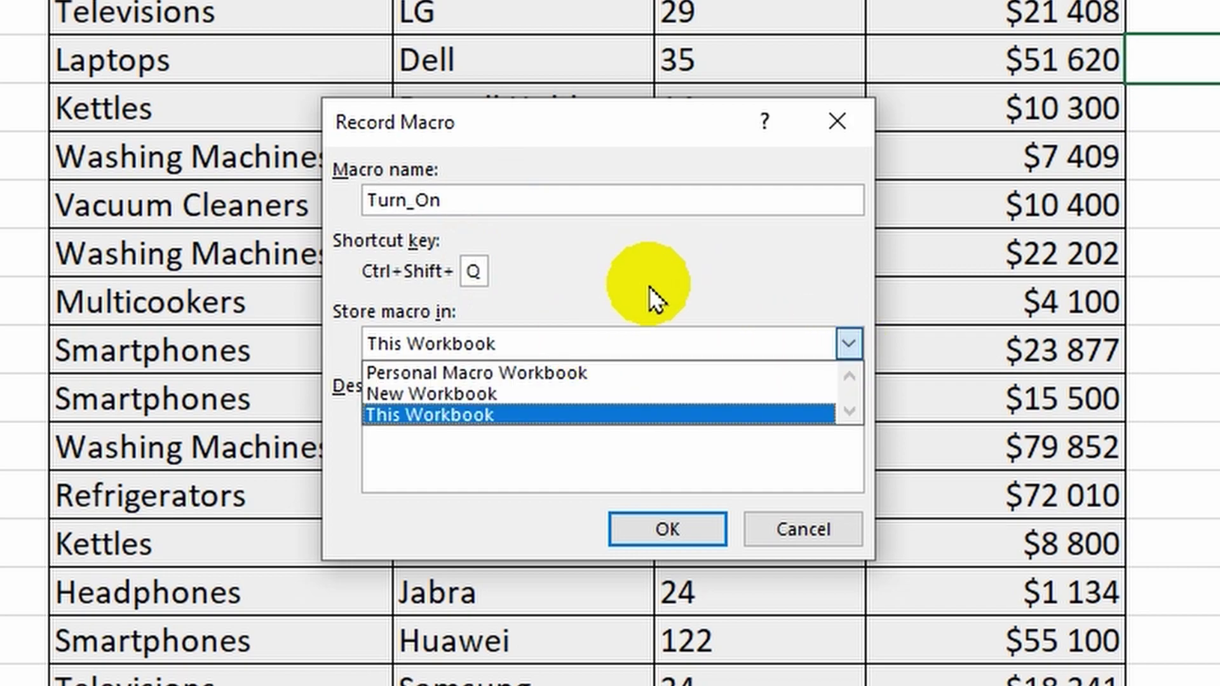
click(502, 414)
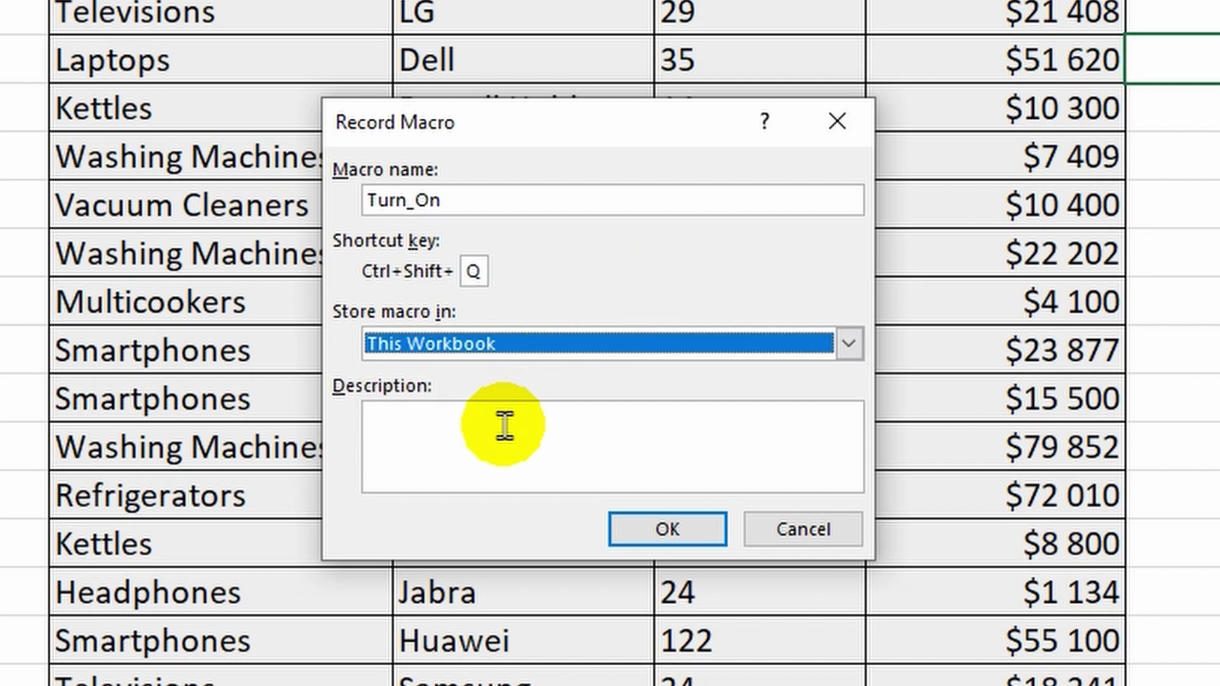
click(505, 425)
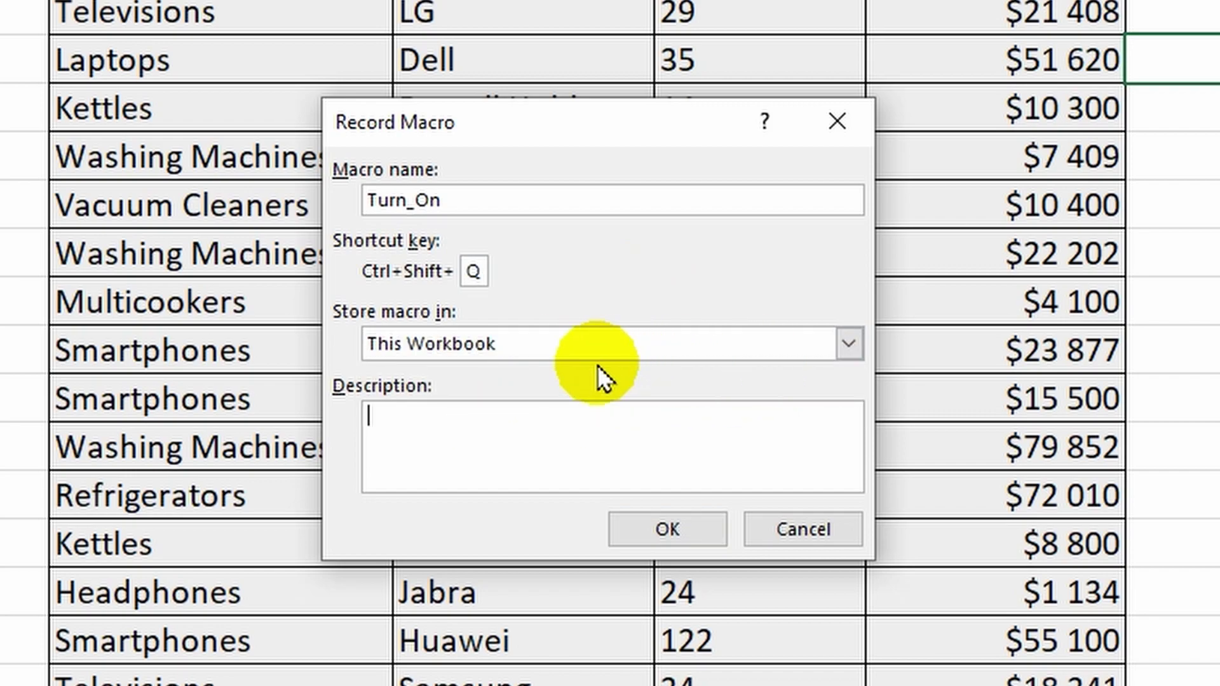
click(670, 528)
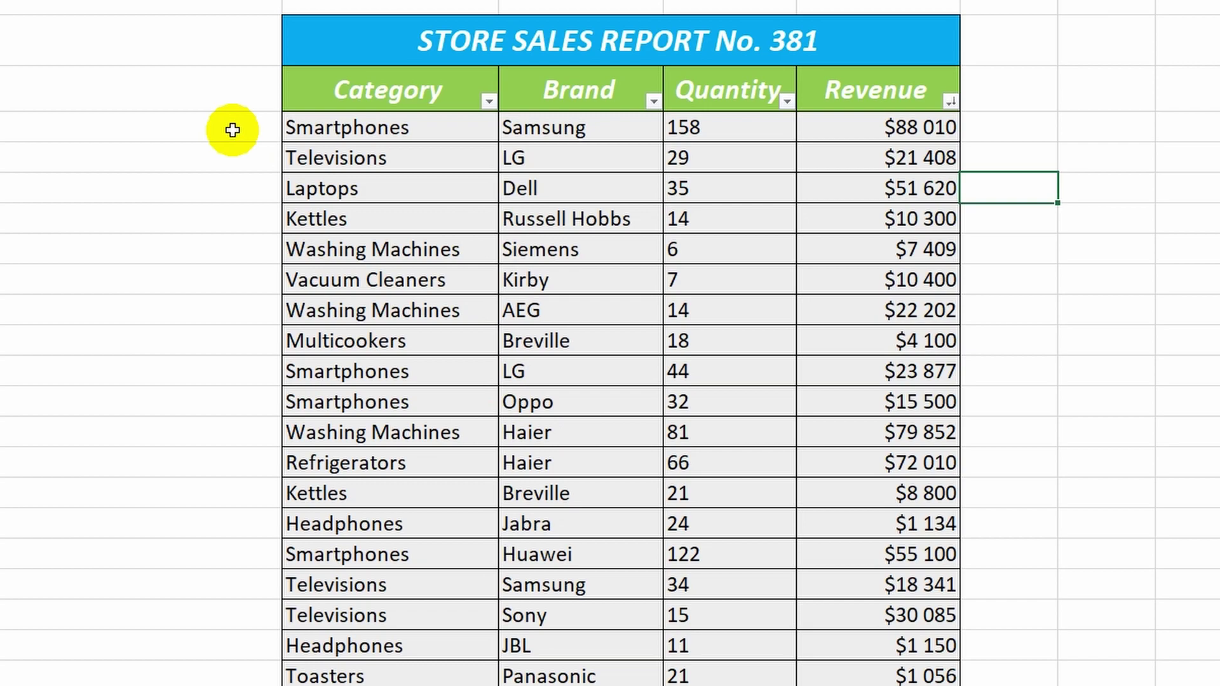
Filter the Category column to show only Headphones, Smartphones and Televisions
click(489, 101)
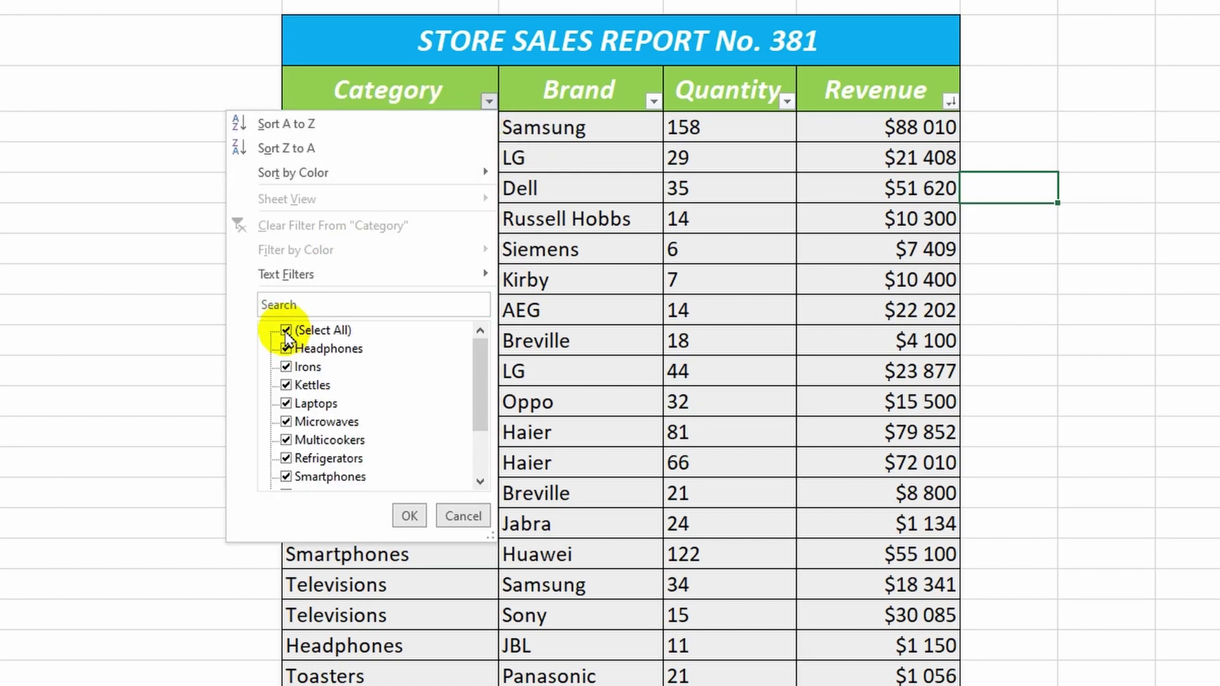
click(285, 331)
click(287, 349)
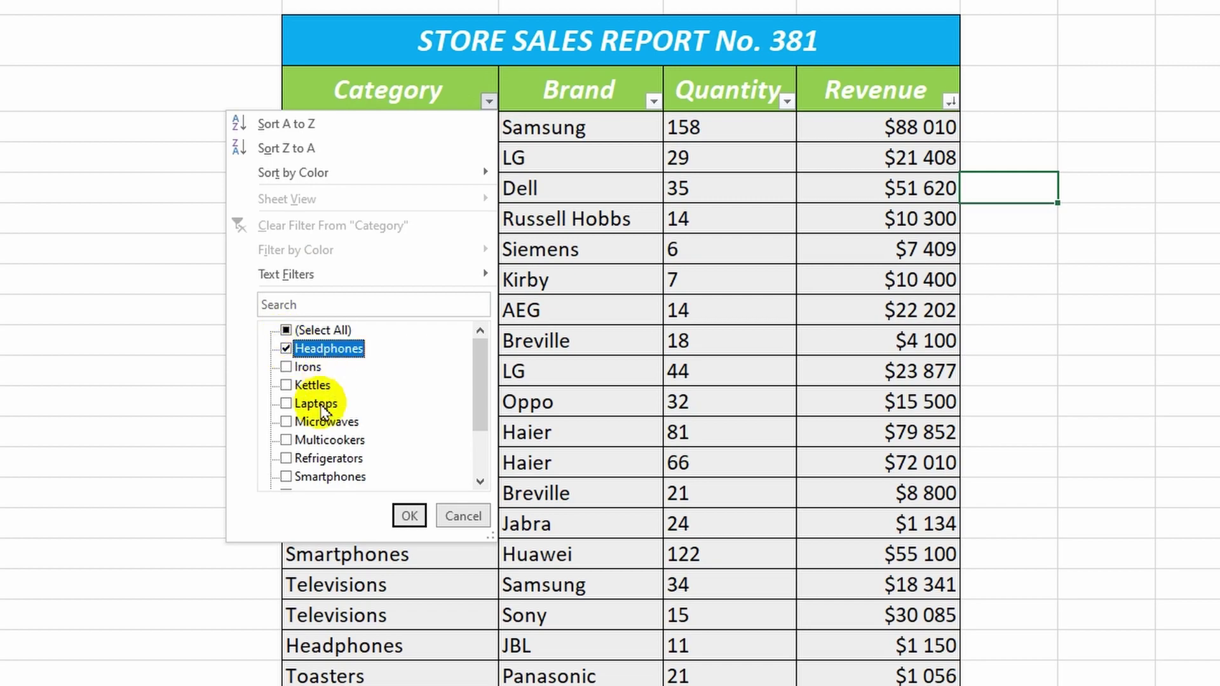
click(286, 476)
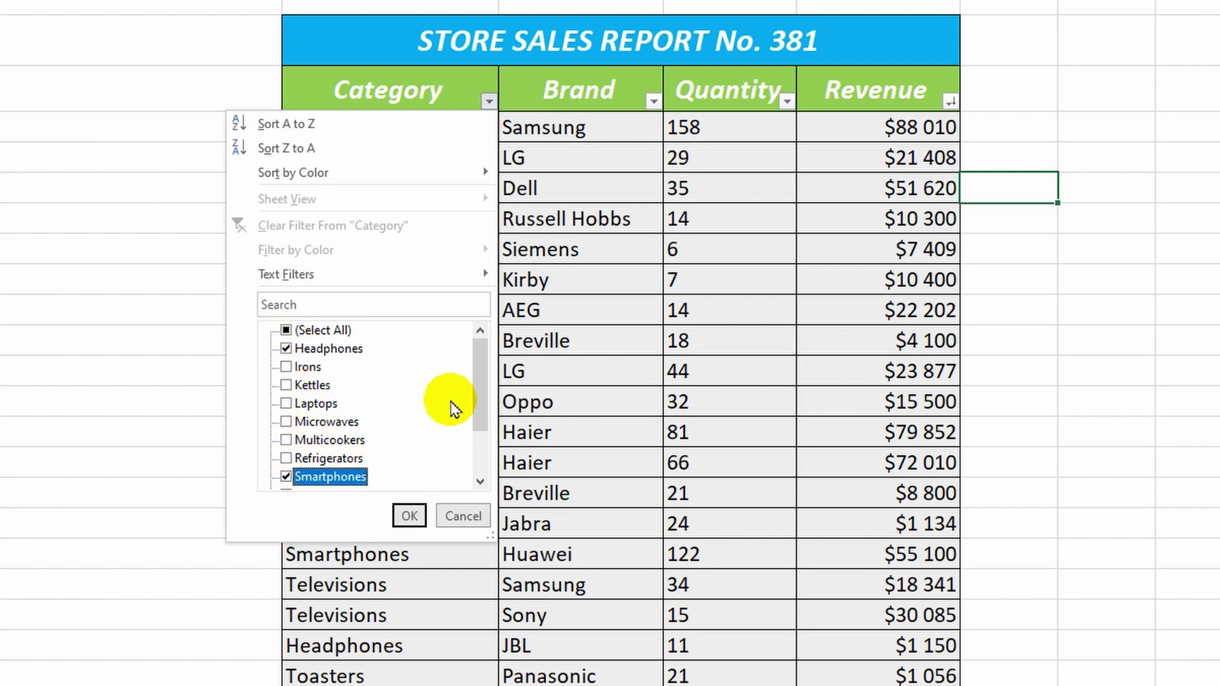
scroll(488, 391, down, 4)
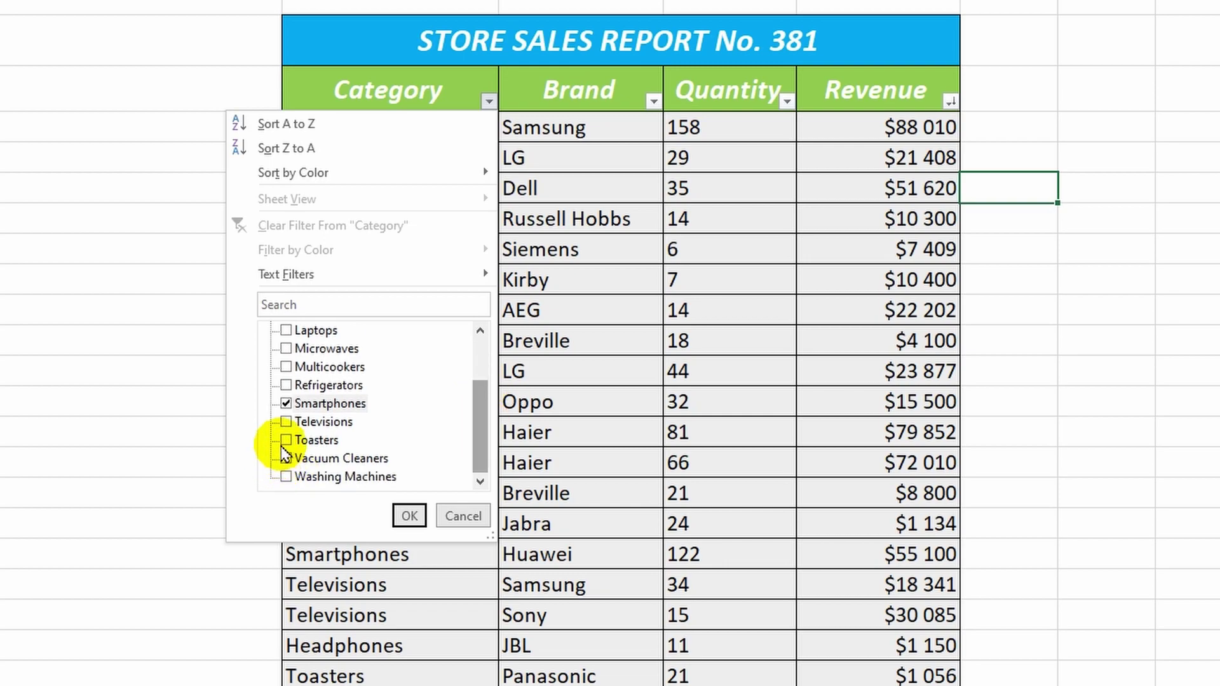
click(286, 421)
click(406, 514)
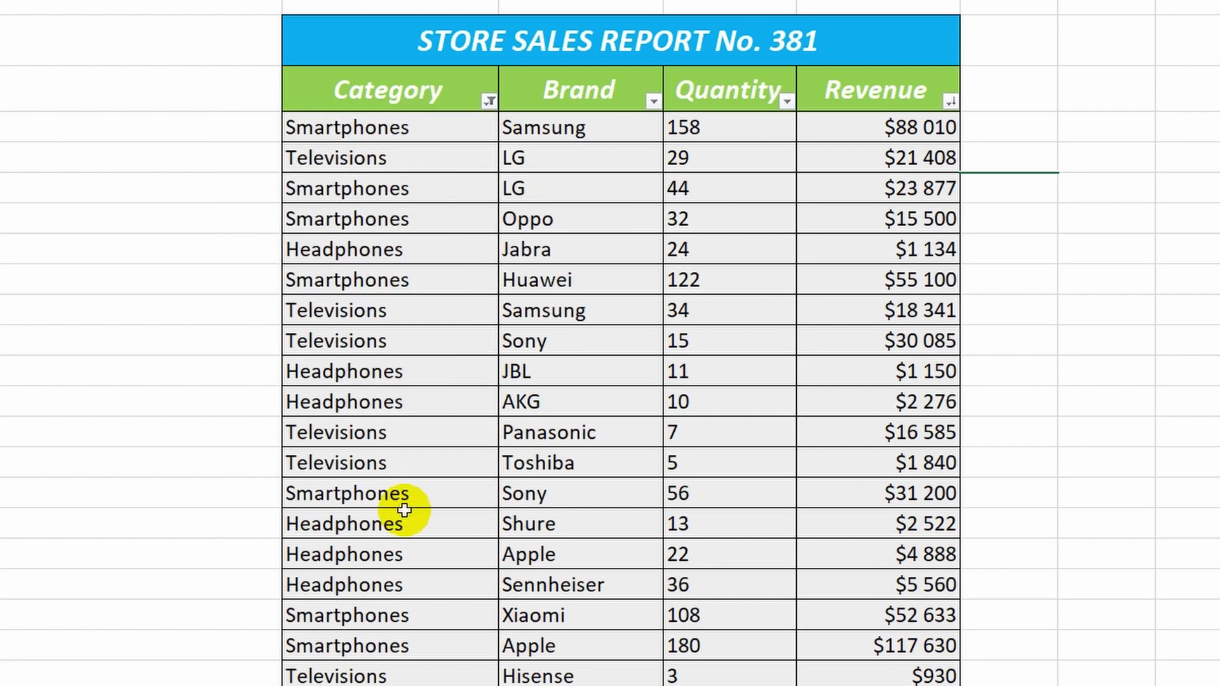
Apply a text filter to the Brand column for names that begin with "a"
click(654, 102)
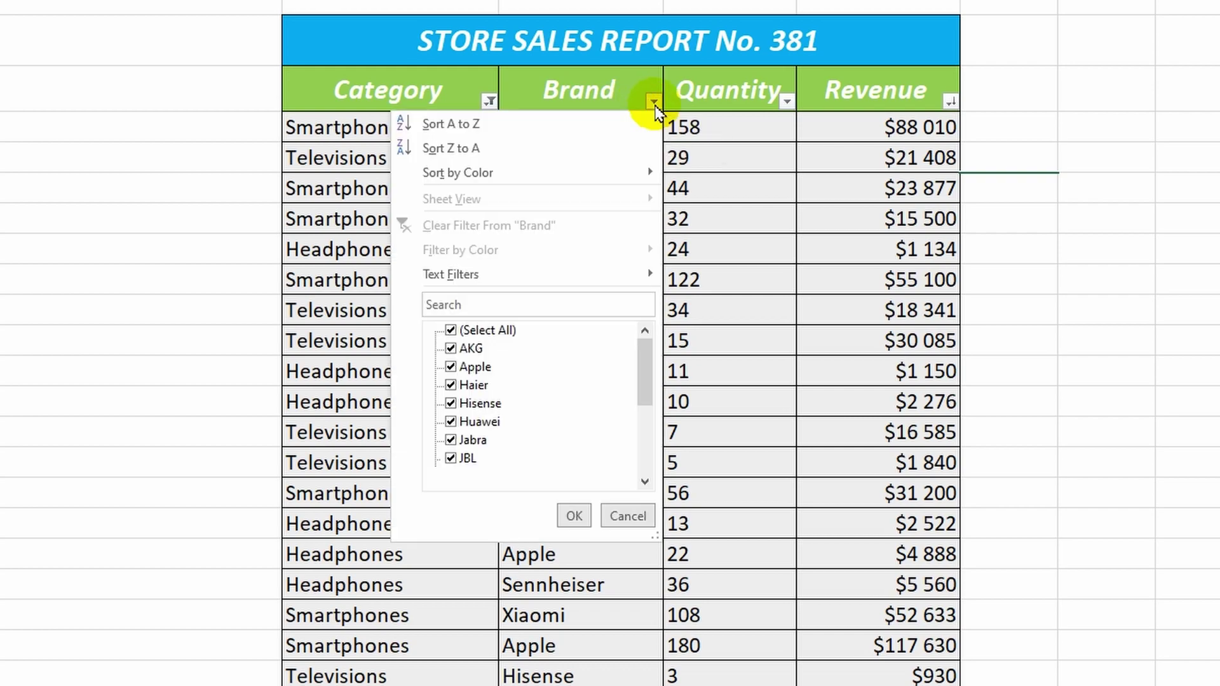
mouse_move(530, 281)
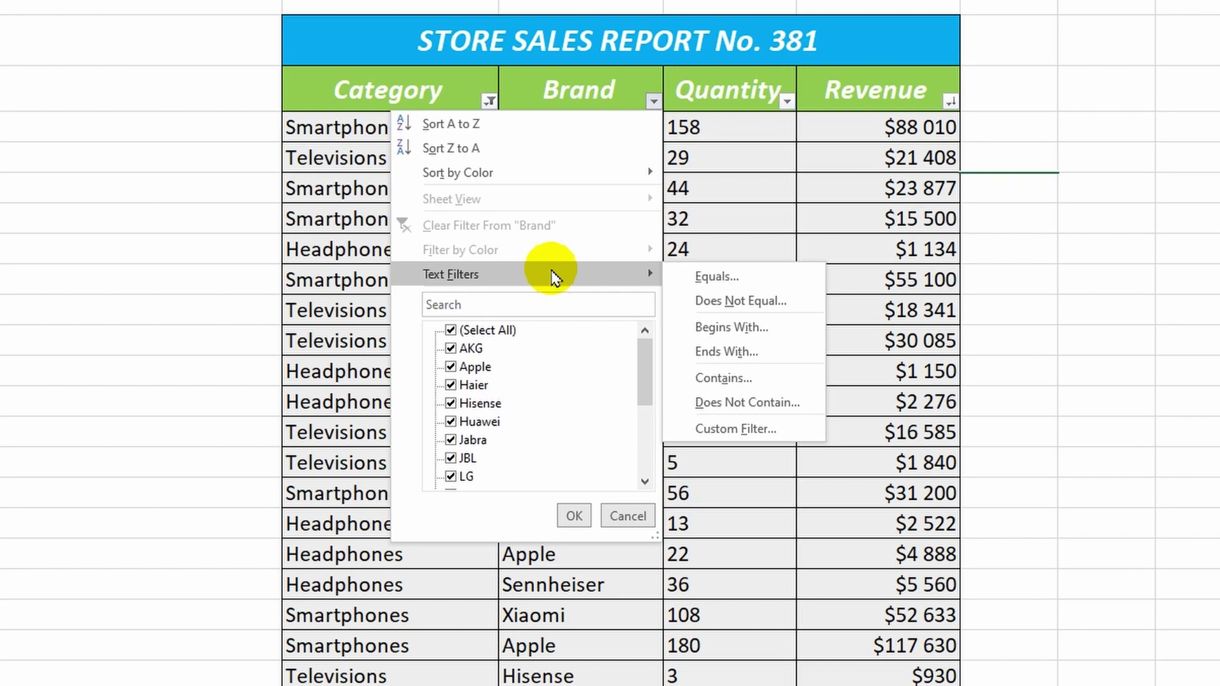
click(729, 327)
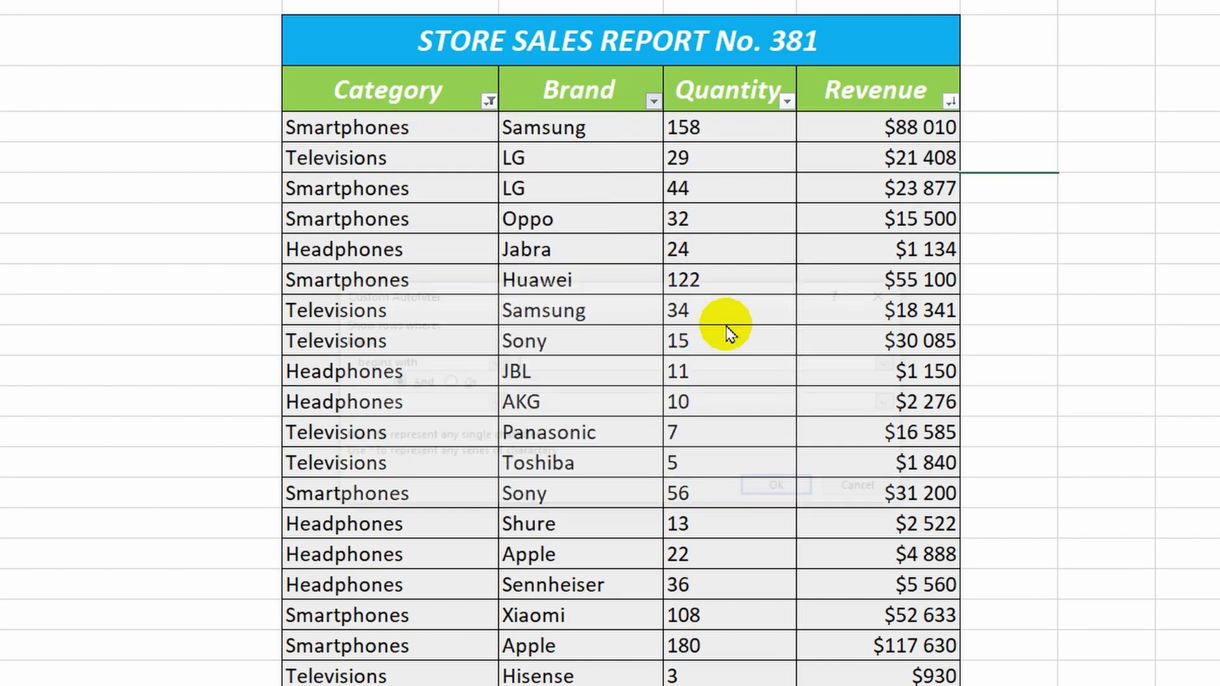
text(a)
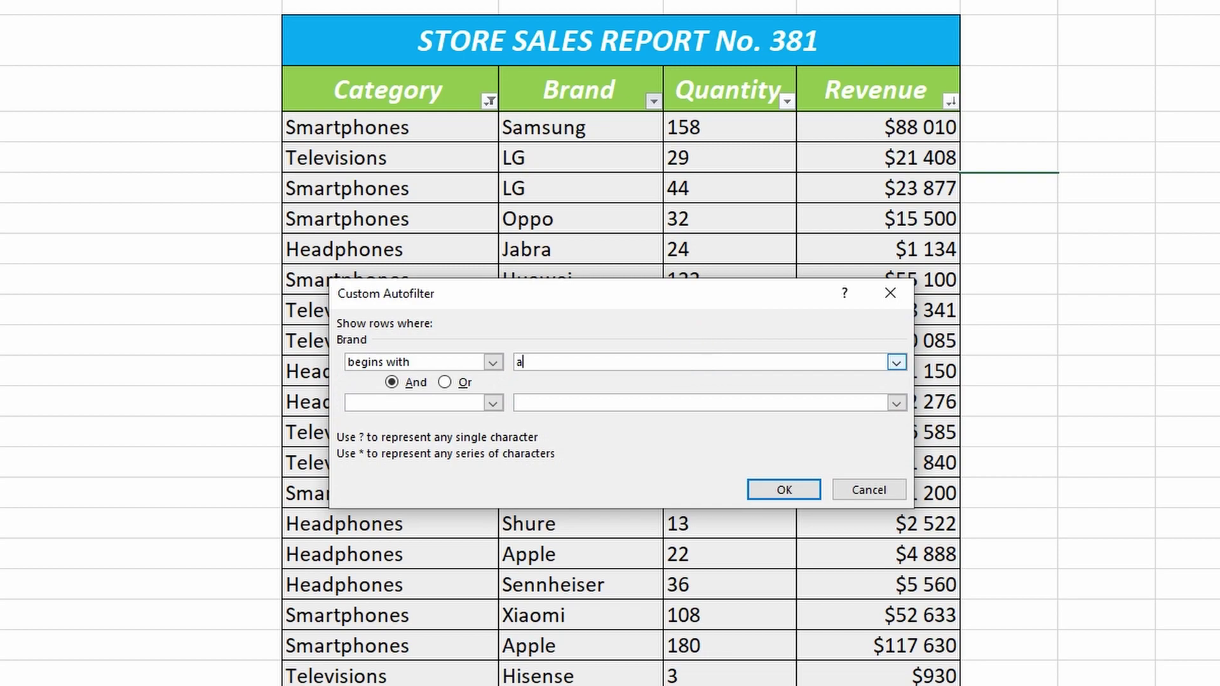
click(783, 490)
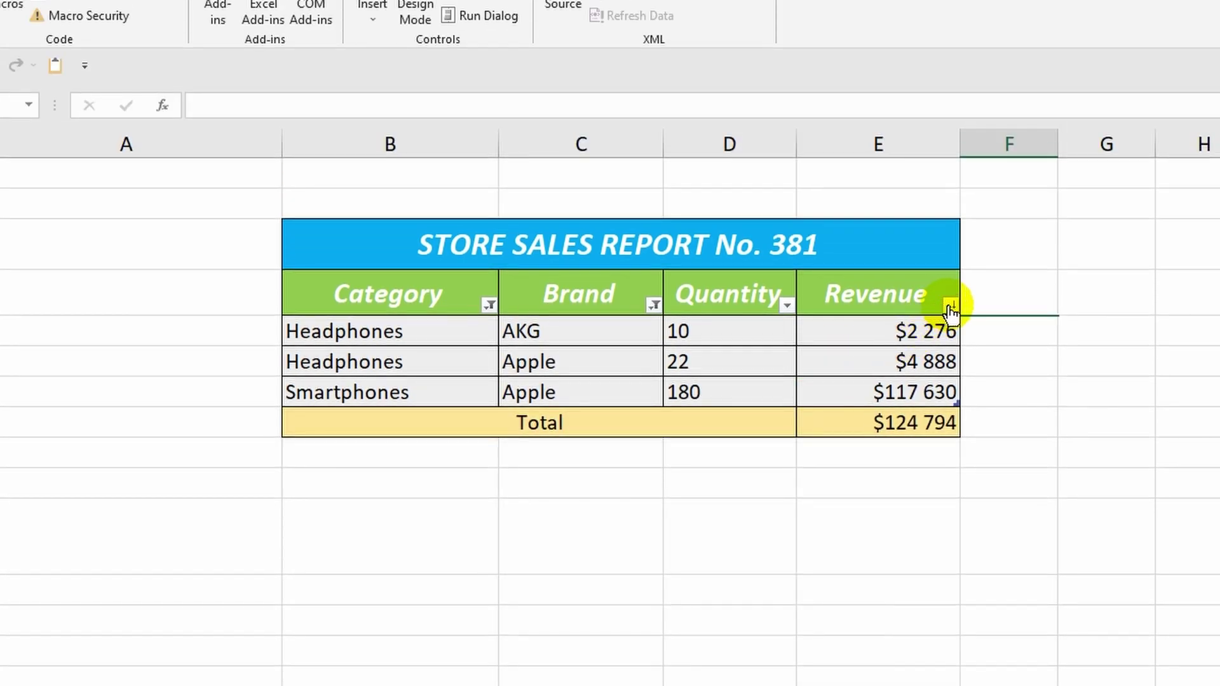
Sort the Revenue column from largest to smallest and stop recording the macro
click(951, 308)
click(740, 353)
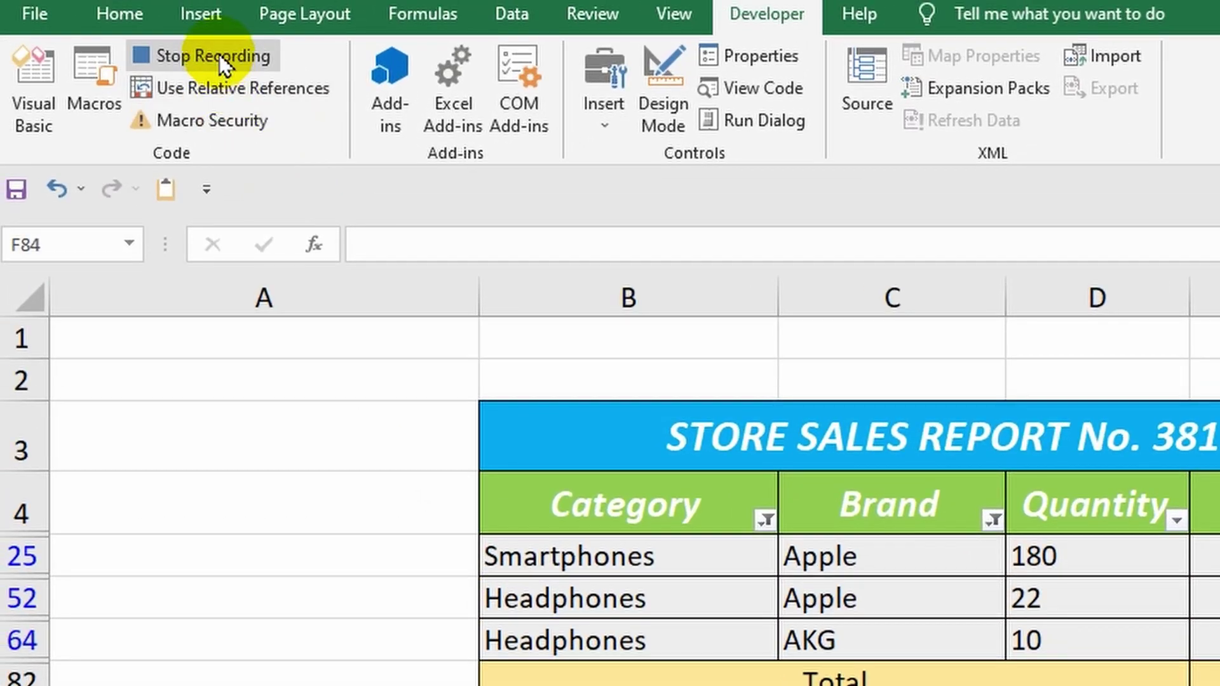
click(219, 55)
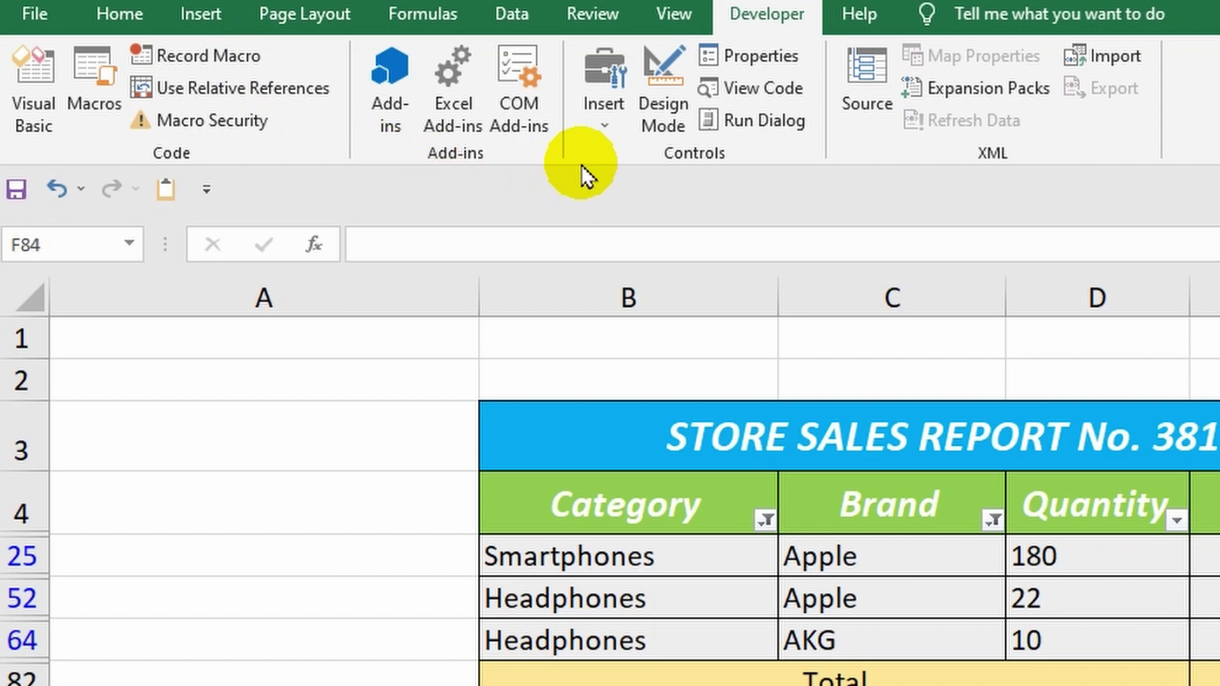
Insert a form control button over cell G3, assign the Turn_On macro to it, and deselect it
click(596, 123)
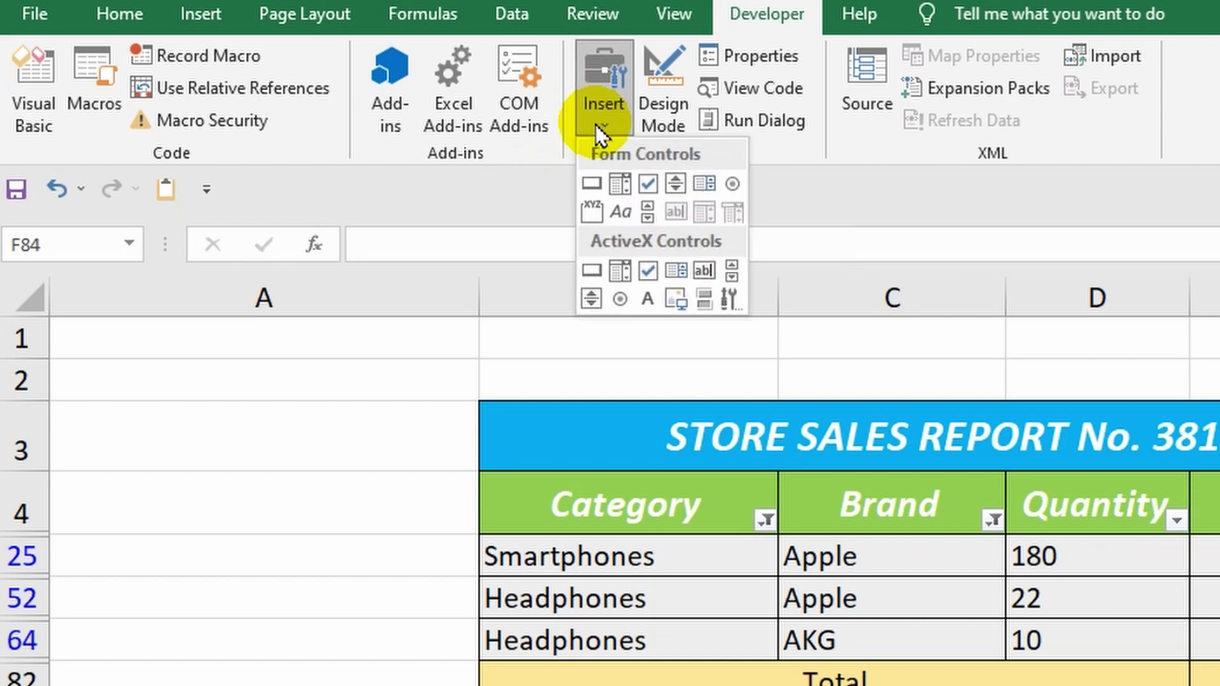
click(590, 177)
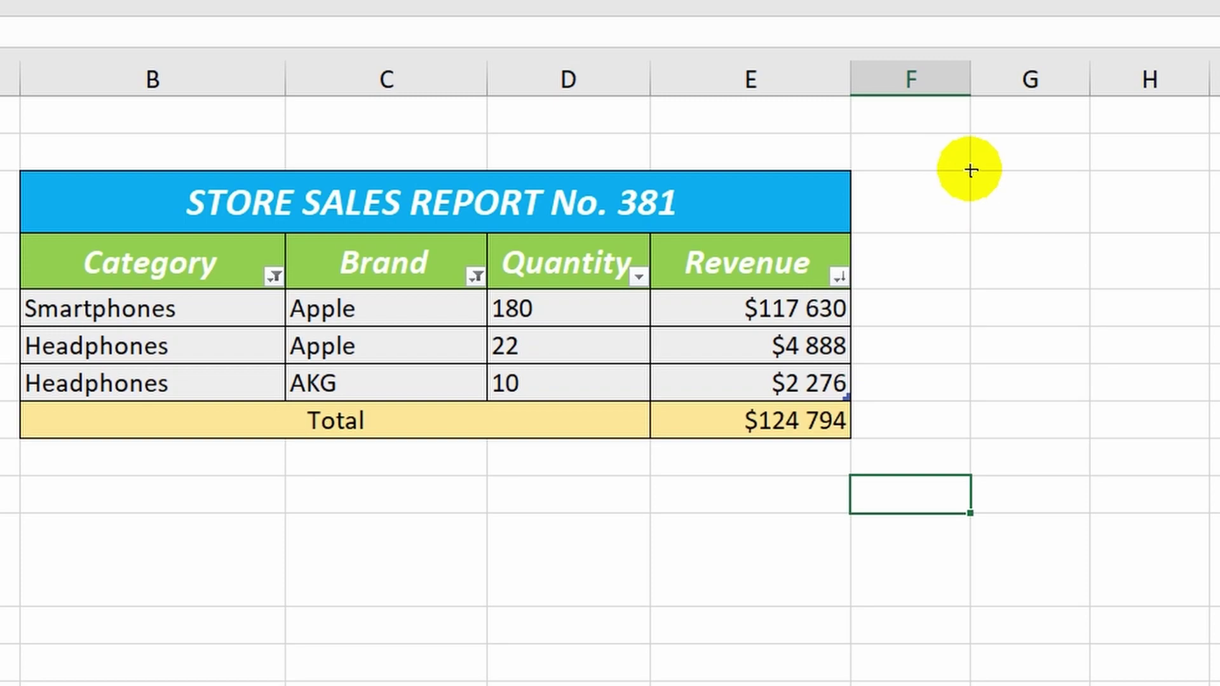
mouse_move(970, 170)
mouse_down()
mouse_move(1016, 208)
mouse_move(1090, 227)
mouse_up()
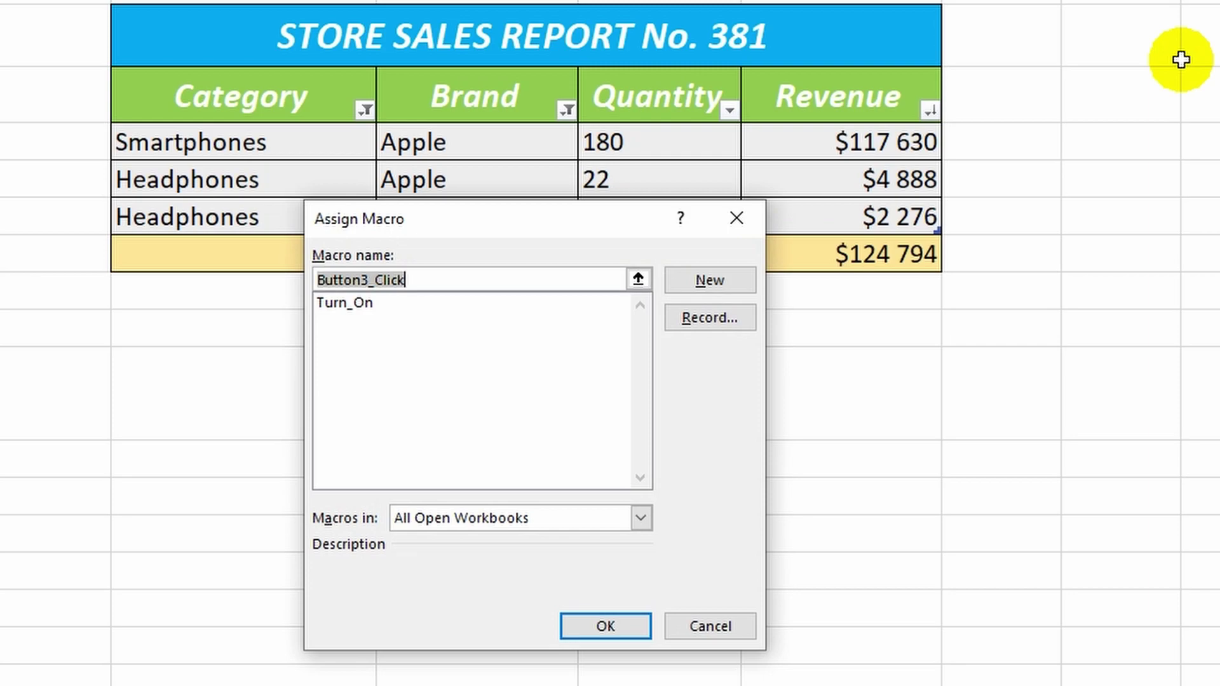
click(345, 302)
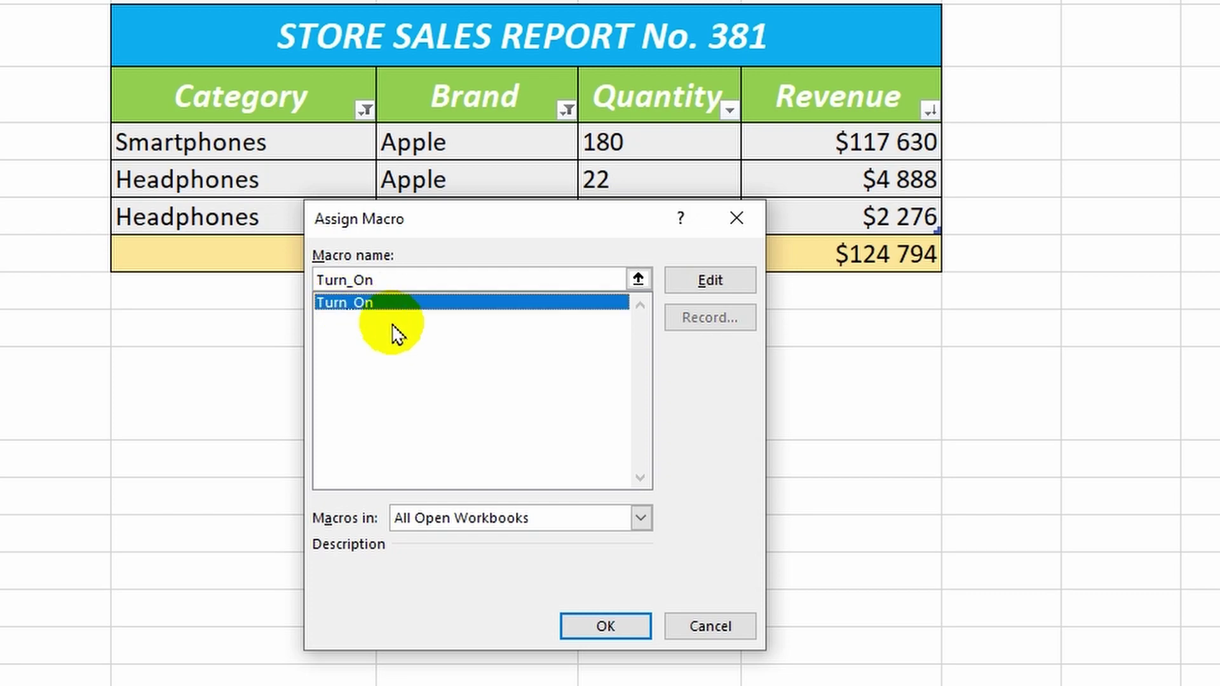
click(606, 618)
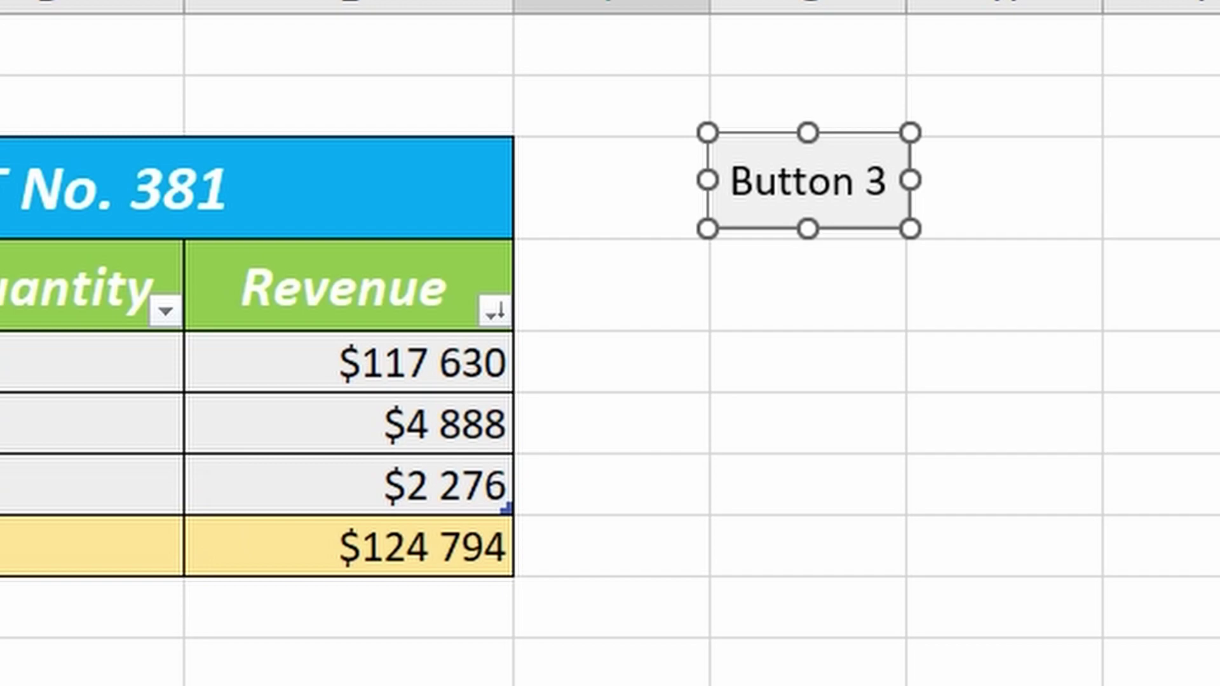
key(Escape)
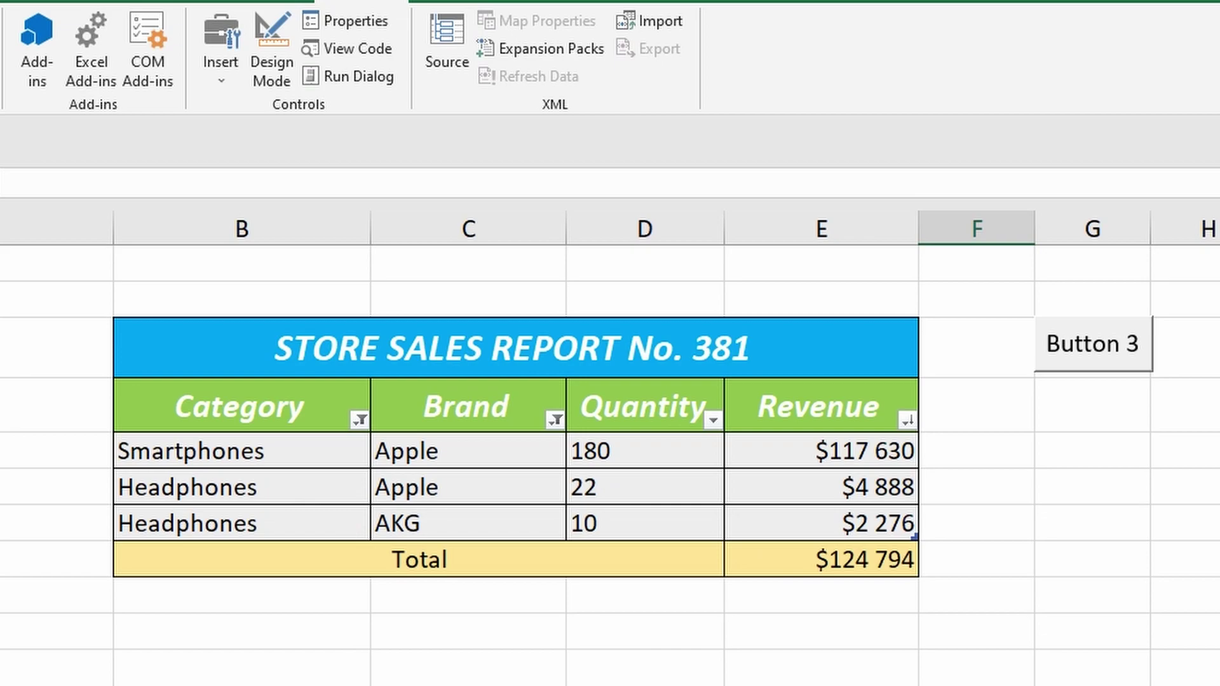
click(1001, 667)
click(1012, 558)
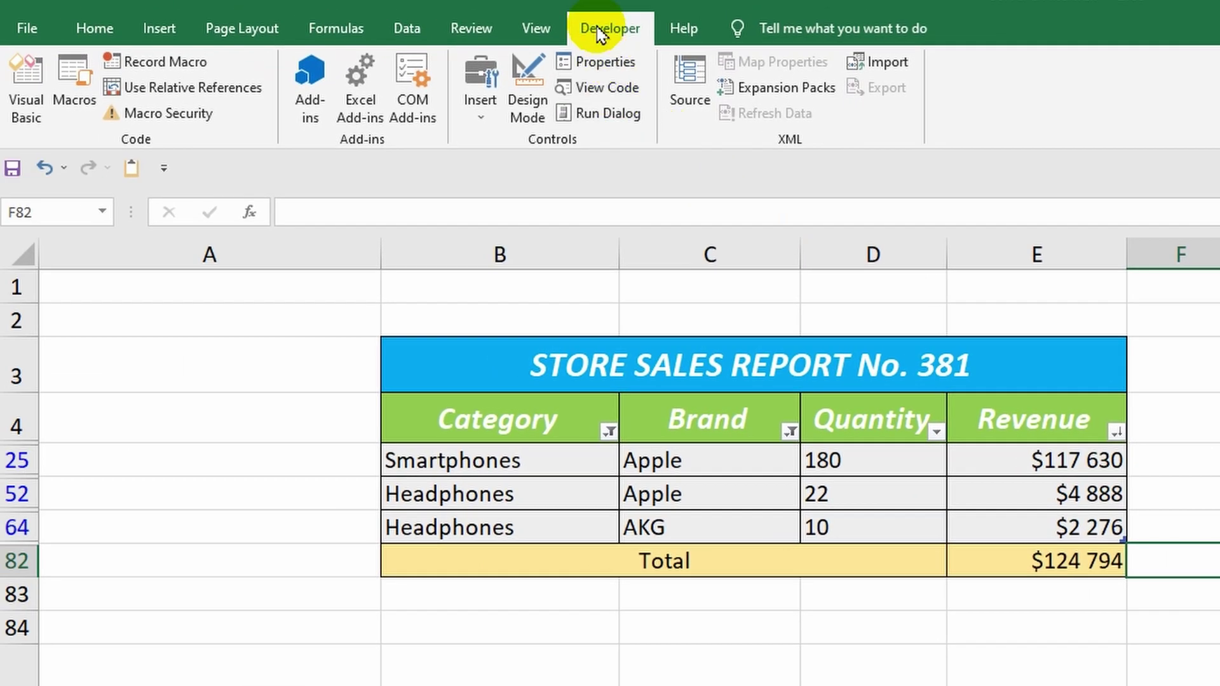
Start recording a macro named Turn_Off, with its own shortcut and stored in This Workbook
click(130, 64)
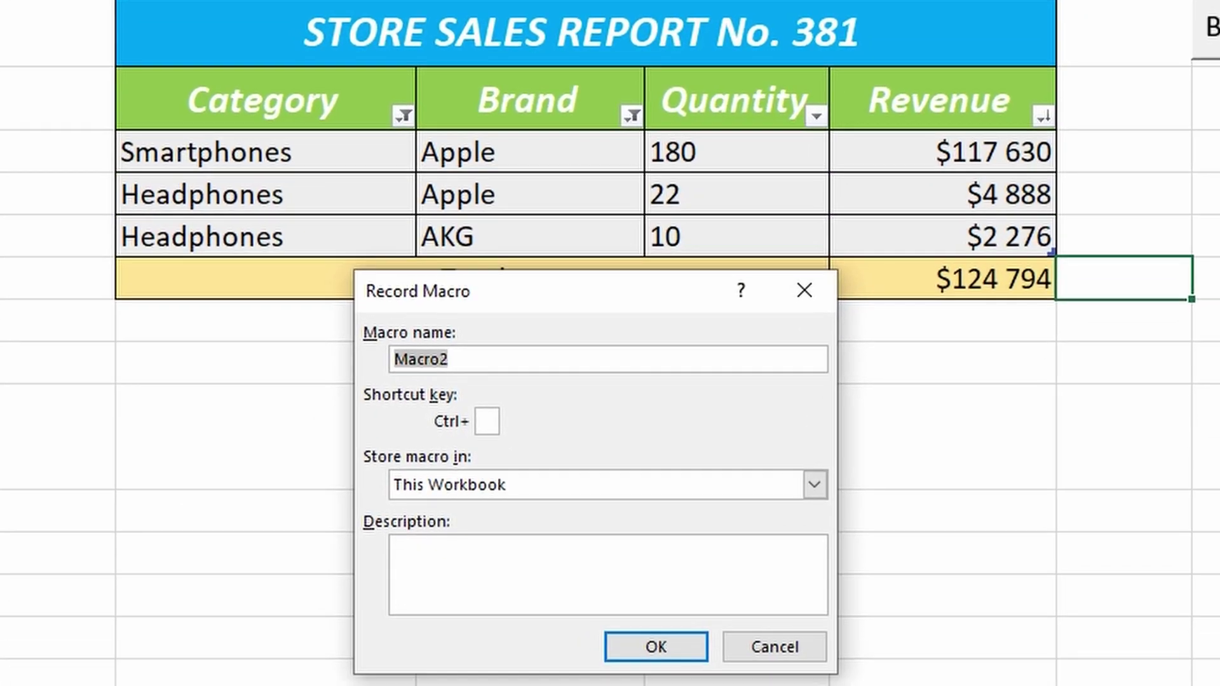
text(T)
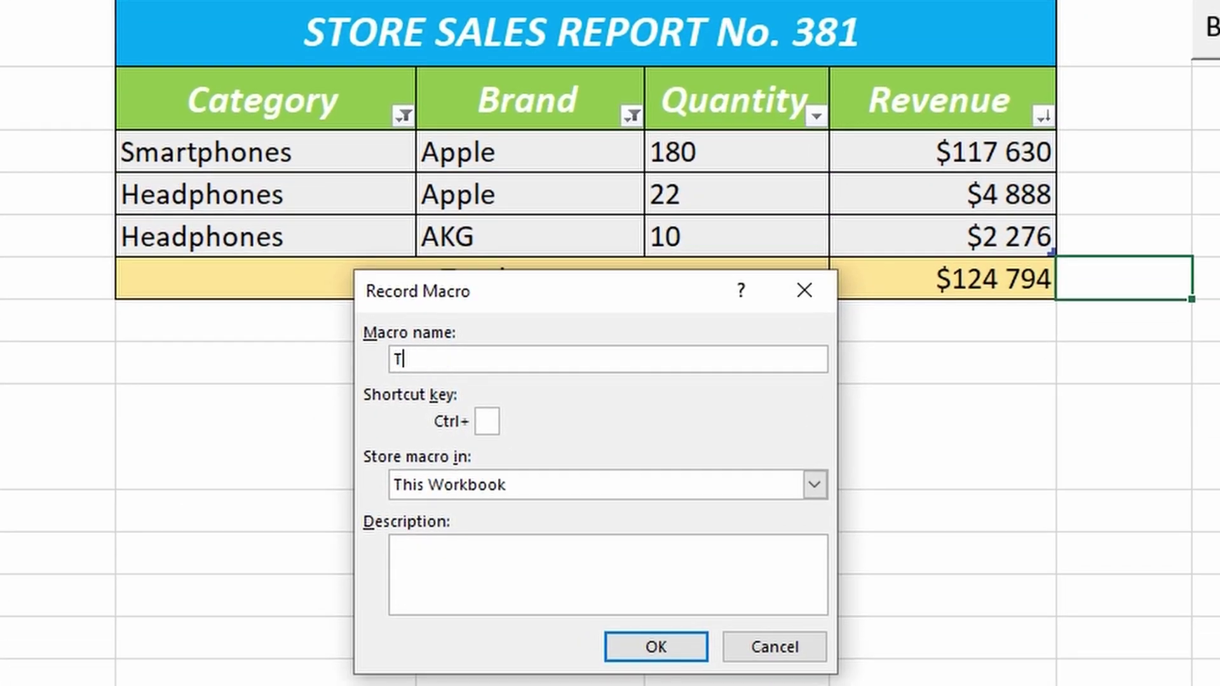
text(urn_Off)
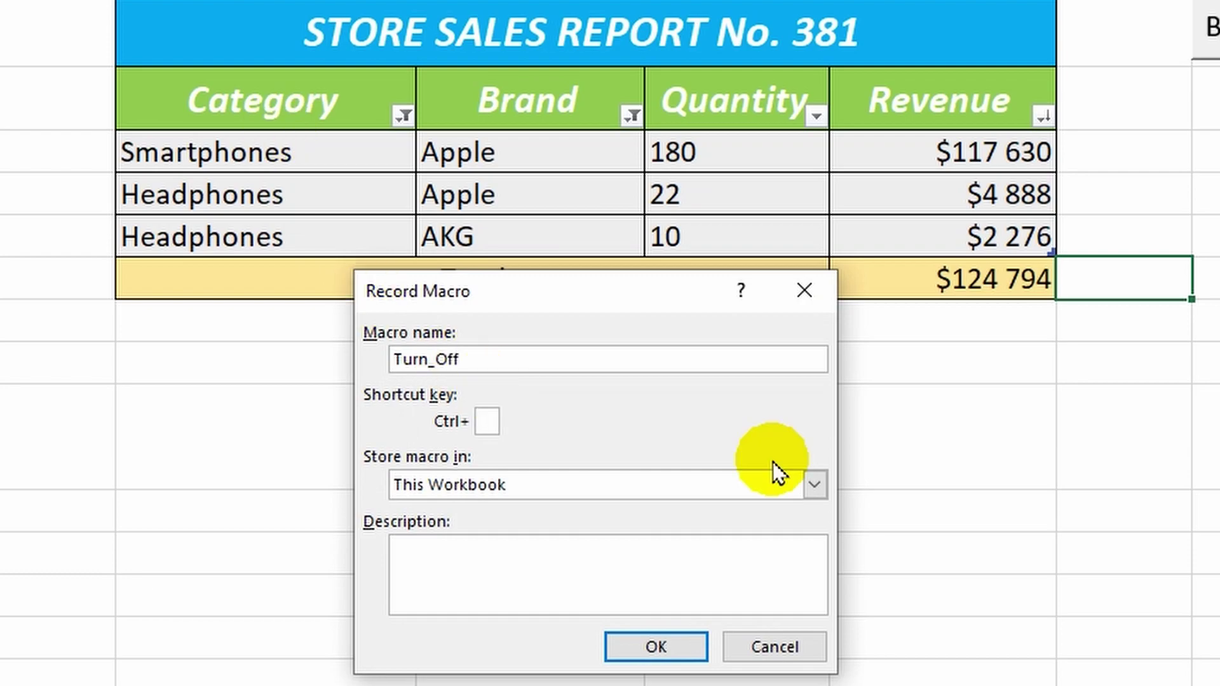
text(N)
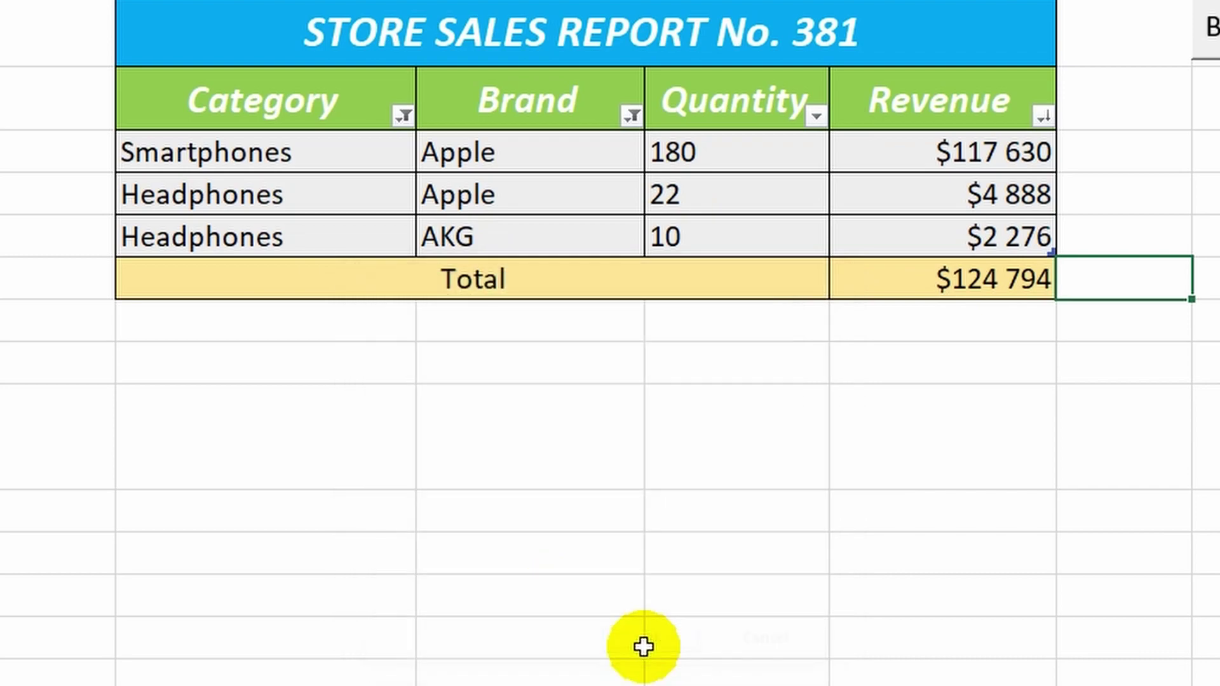
click(651, 654)
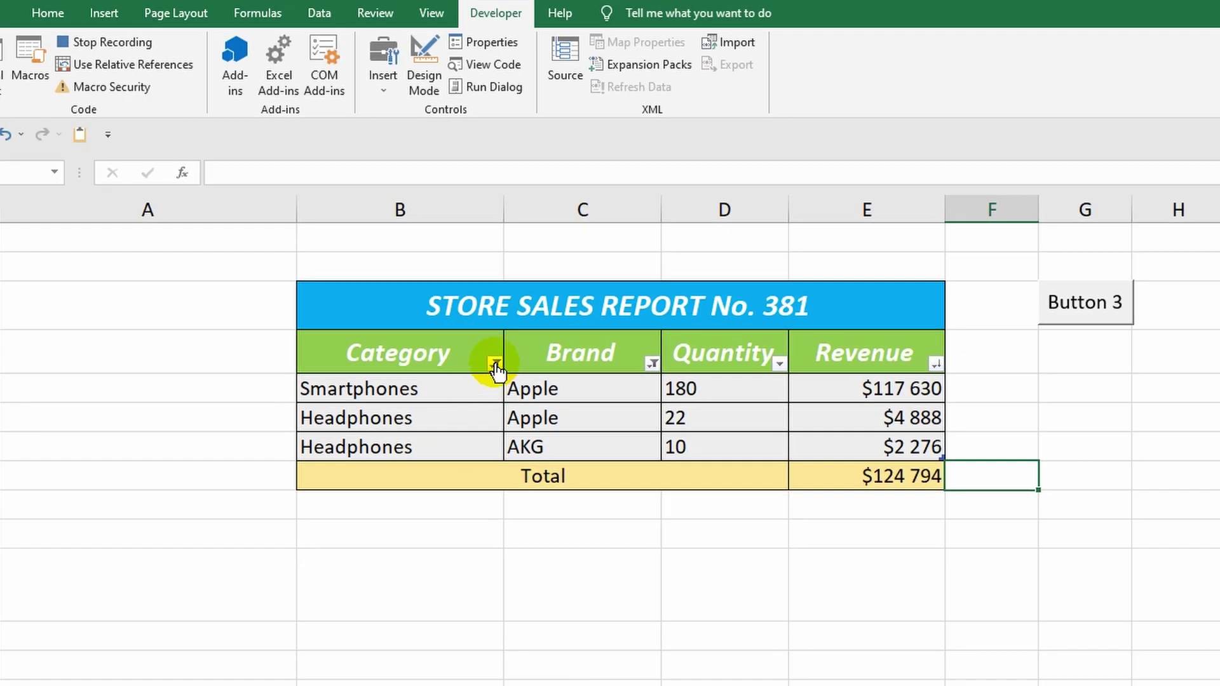
Clear the filters from the Category and Brand columns and stop recording the macro
click(403, 117)
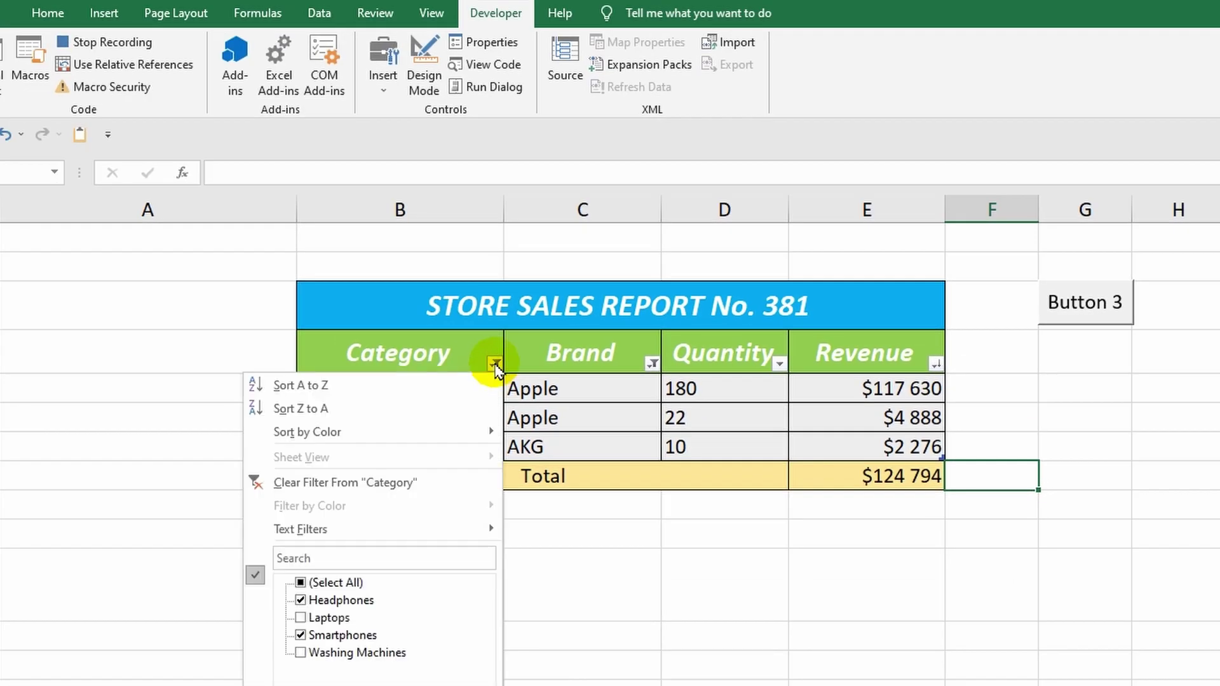
click(356, 481)
click(652, 363)
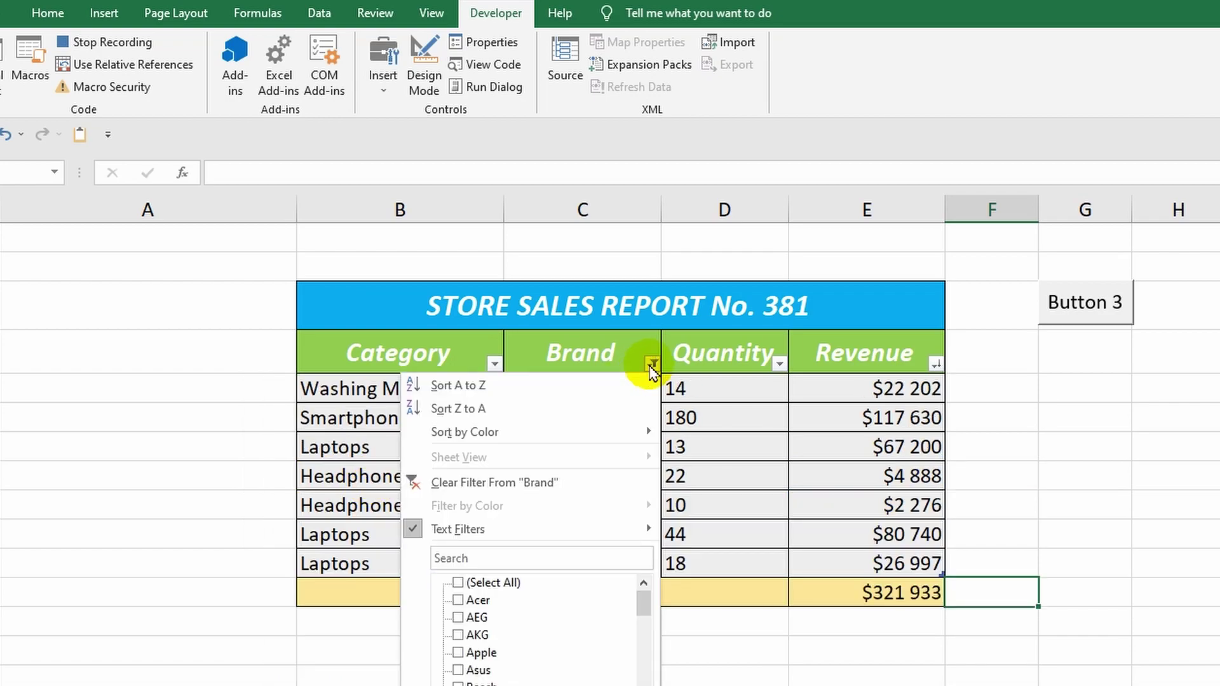
click(460, 483)
click(1090, 464)
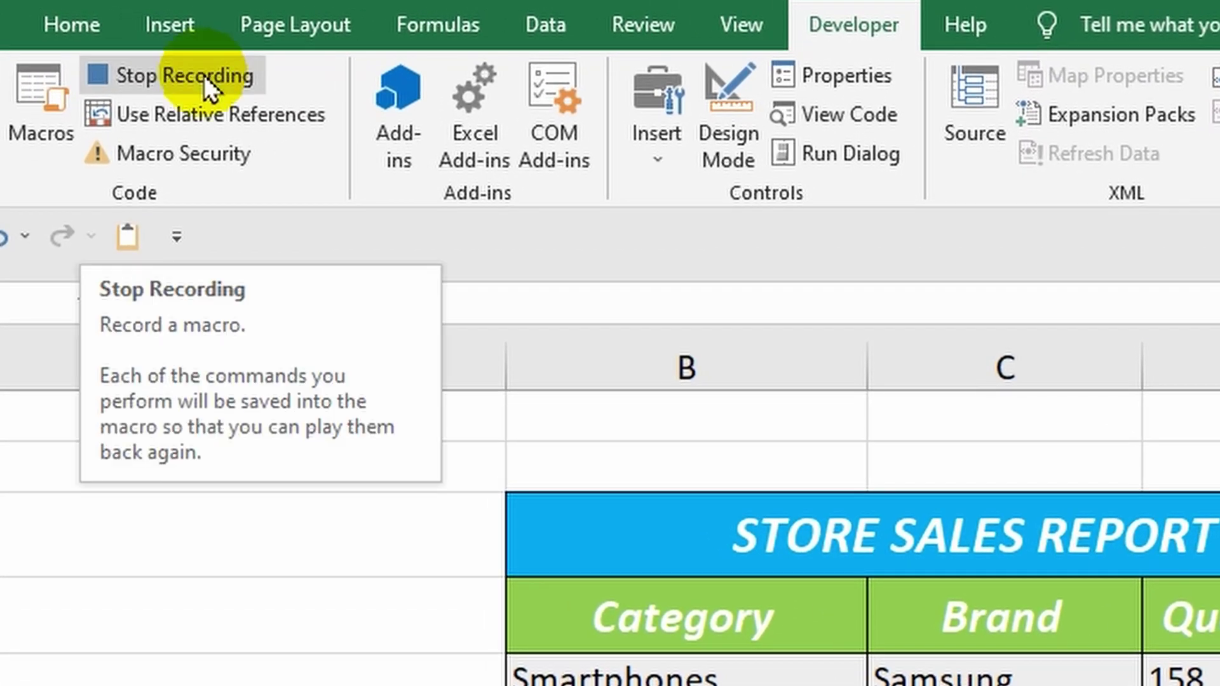
click(203, 75)
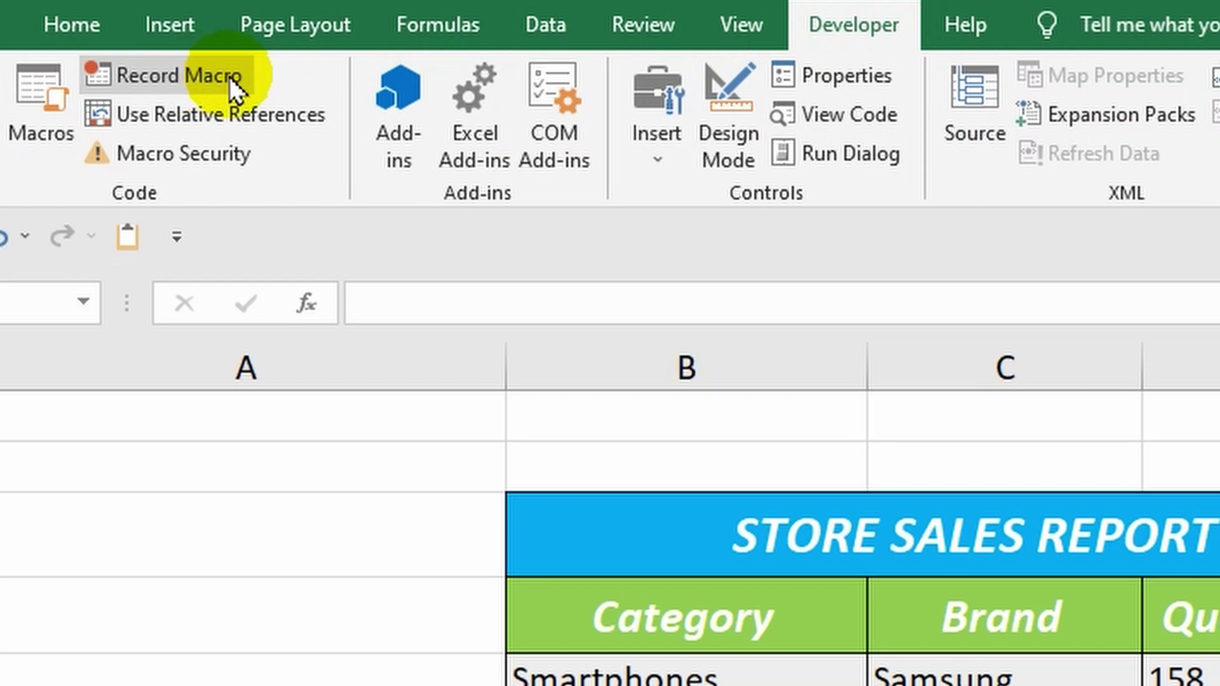
Insert a second form control button just below Button 3 in column G, assign the Turn_Off macro to it, and deselect it
click(659, 159)
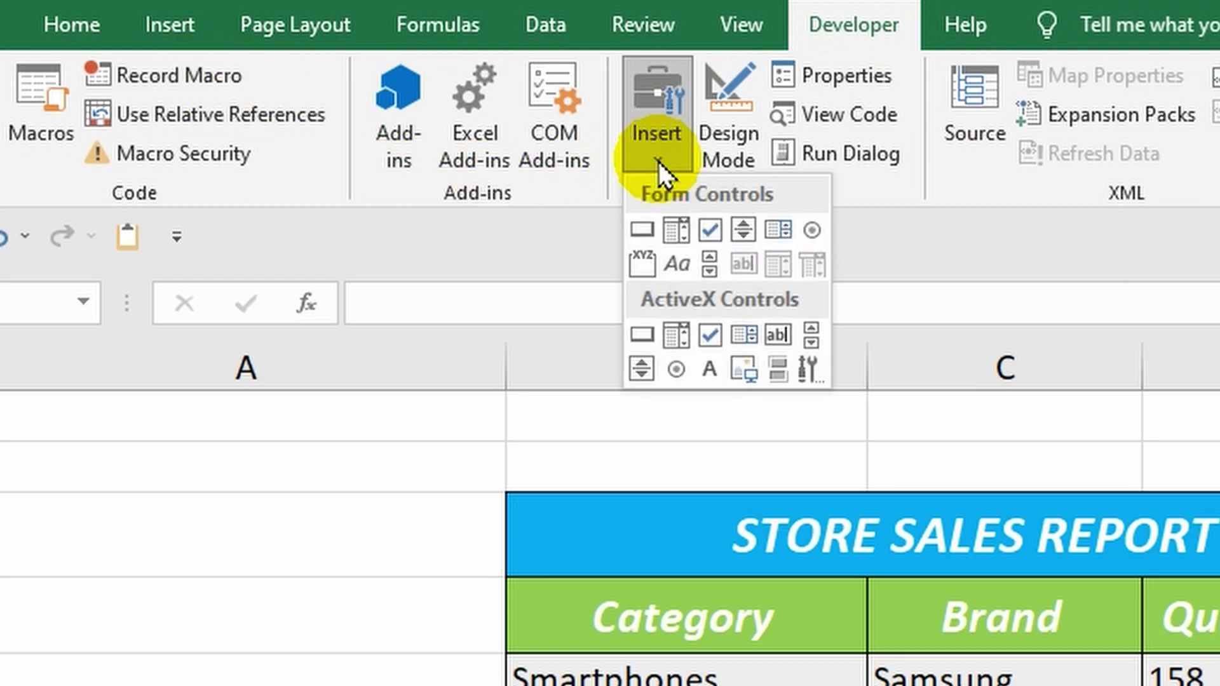
click(642, 230)
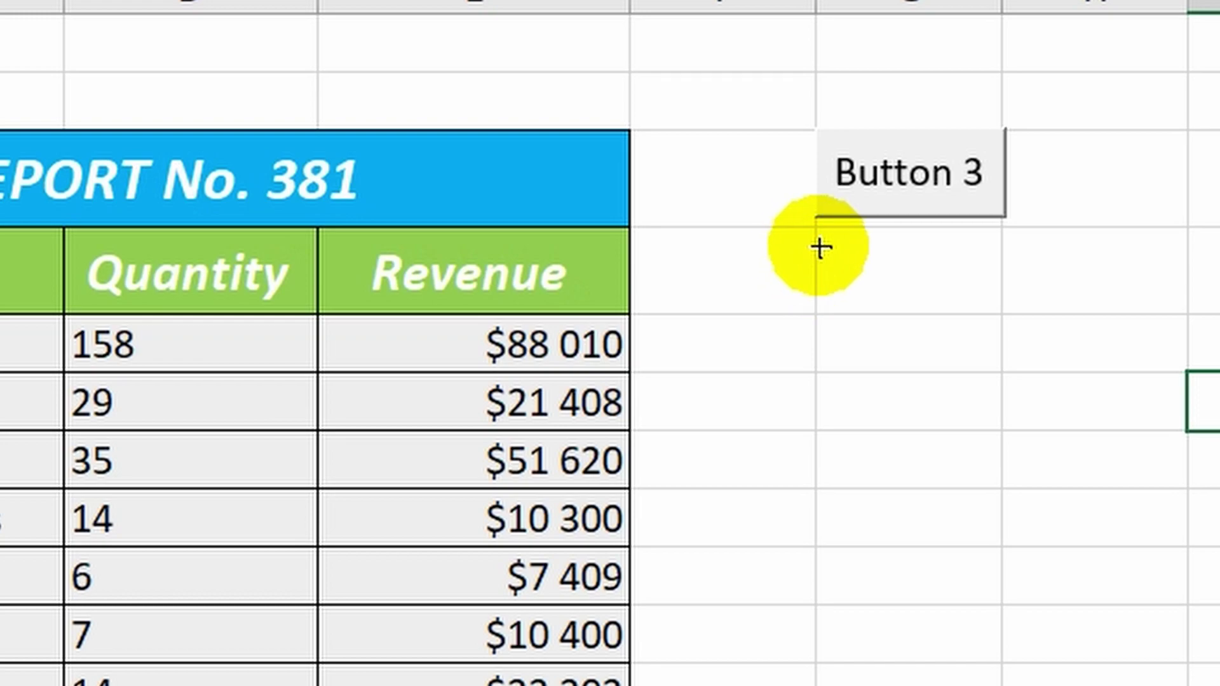
drag(820, 250, 1007, 330)
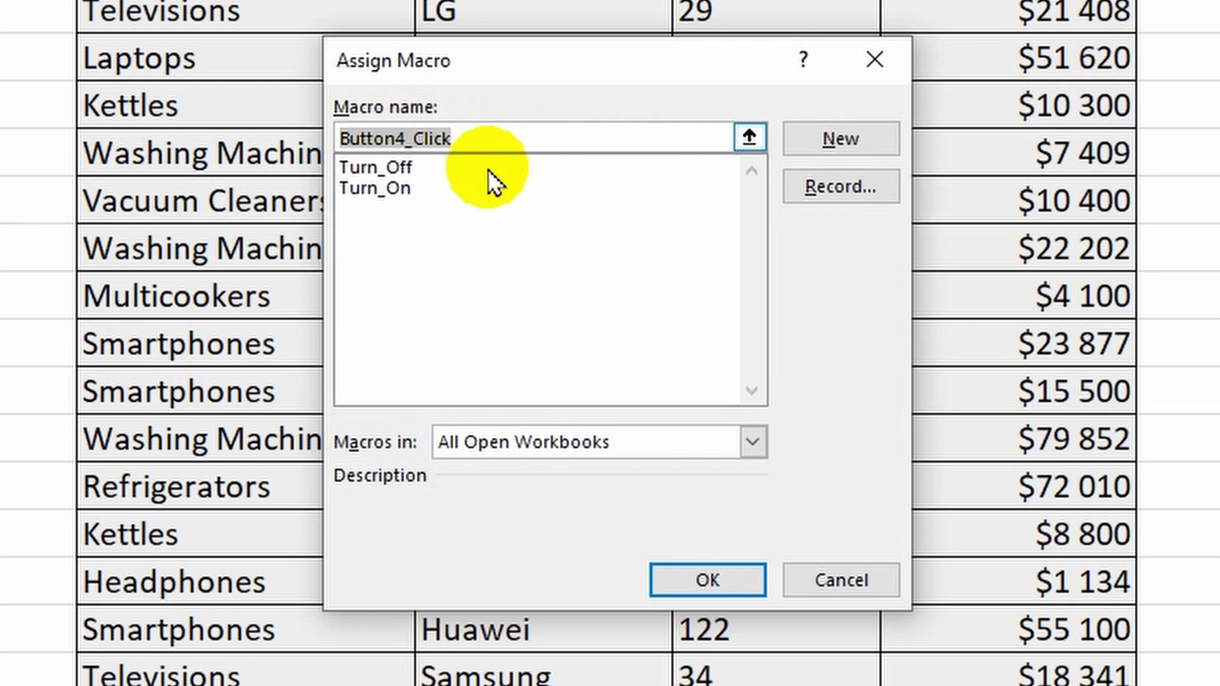
click(379, 168)
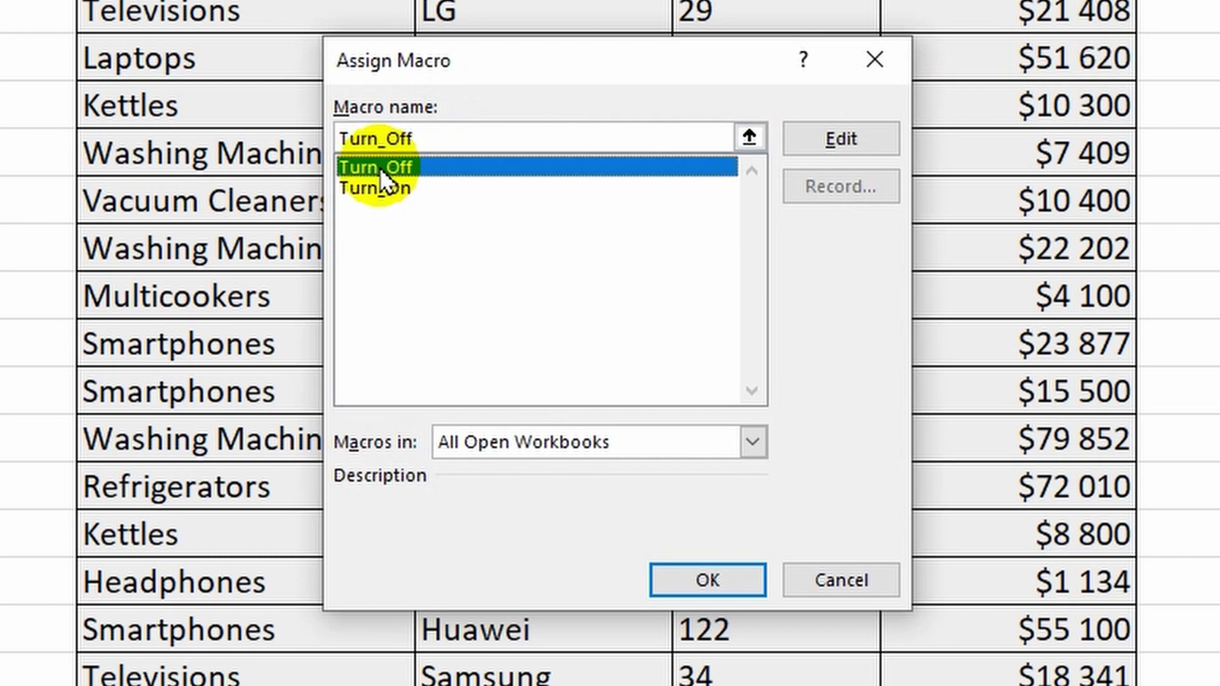
click(708, 578)
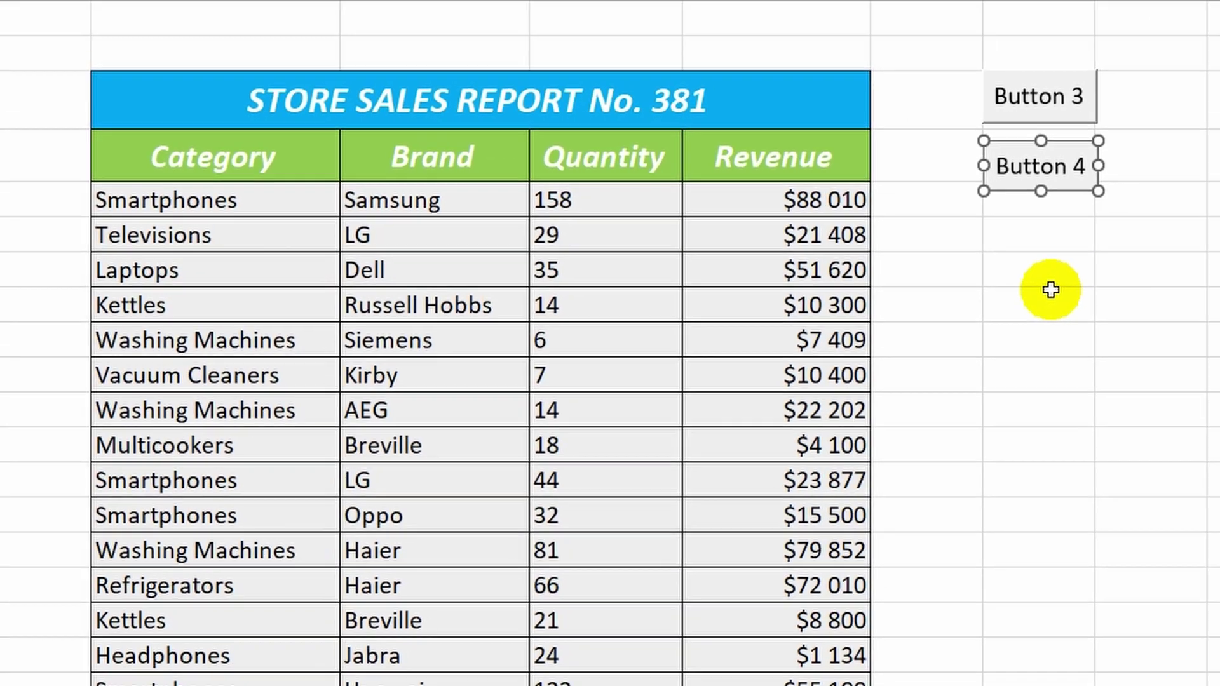
click(1027, 311)
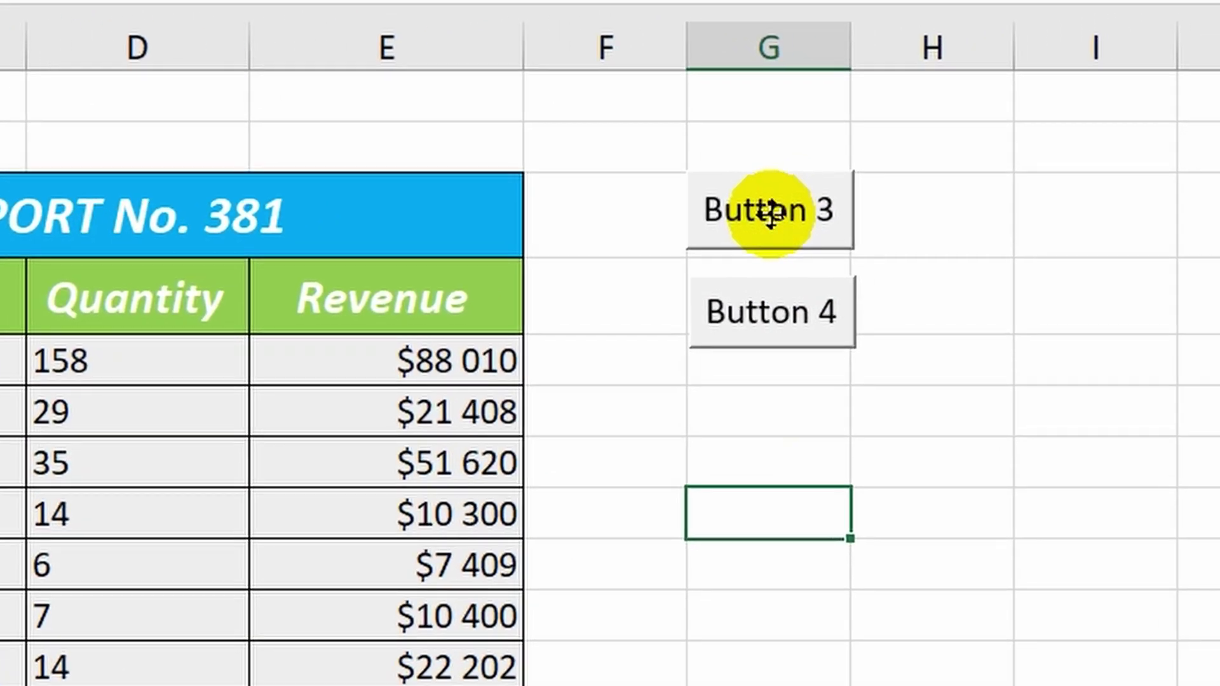
Set the object positioning of Button 3 to "Don't move or size with cells"
right_click(874, 181)
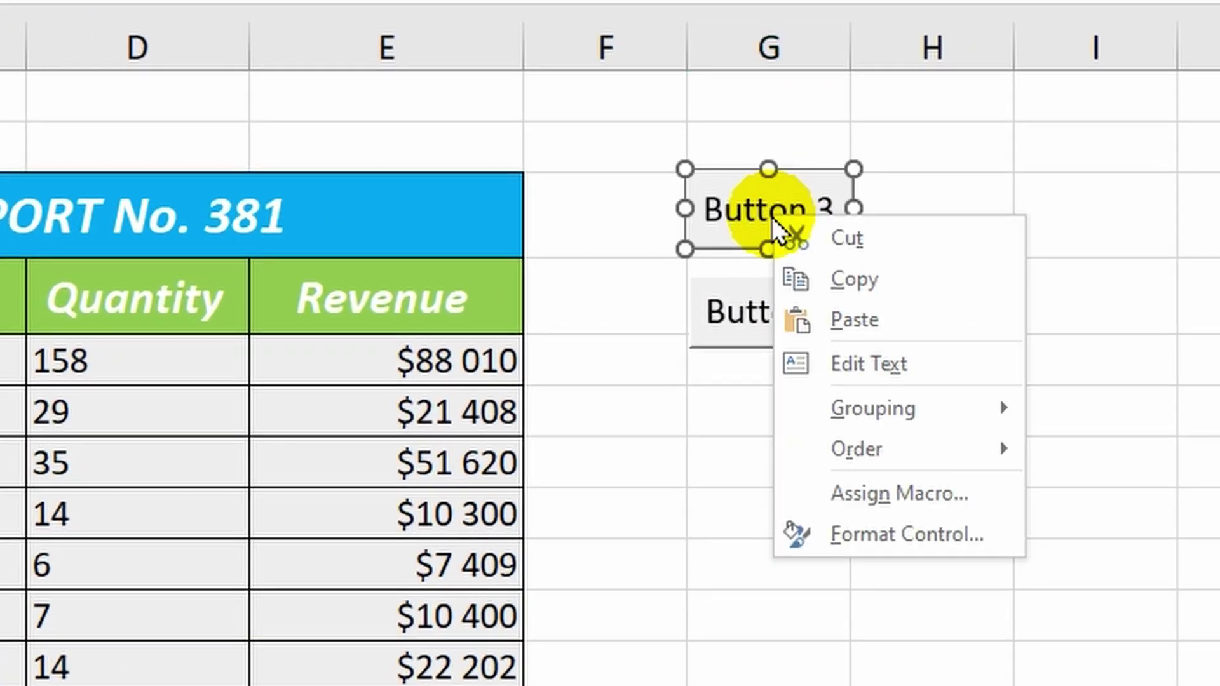
click(873, 532)
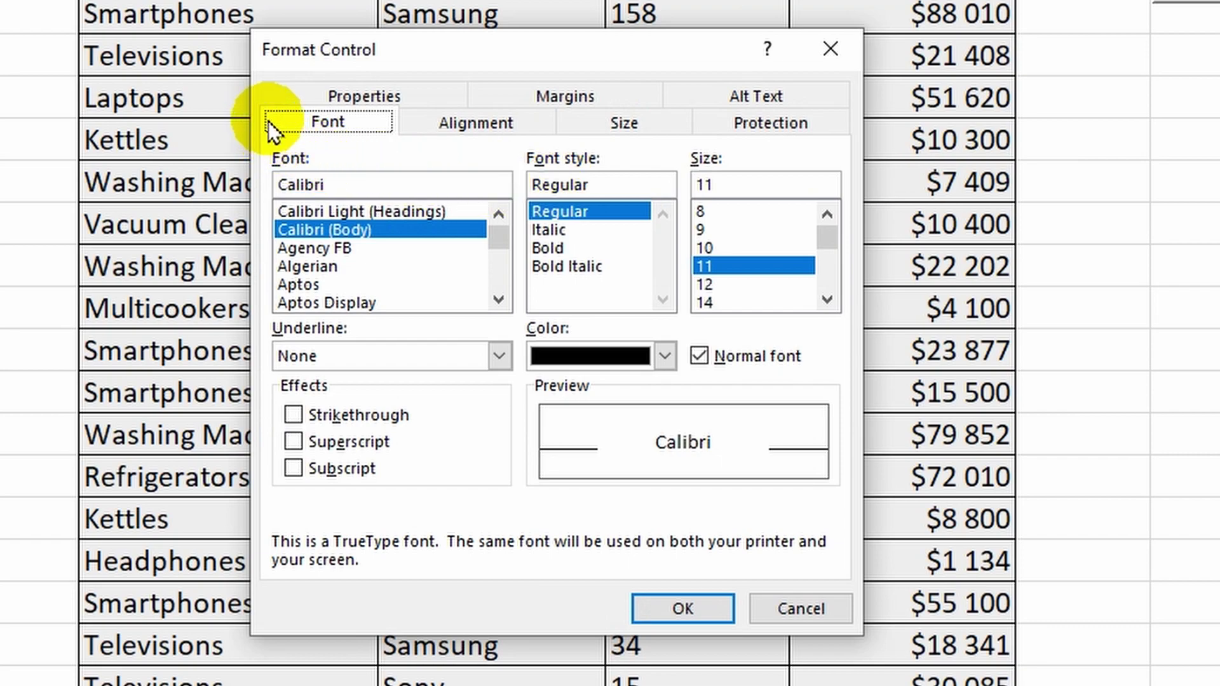
click(341, 95)
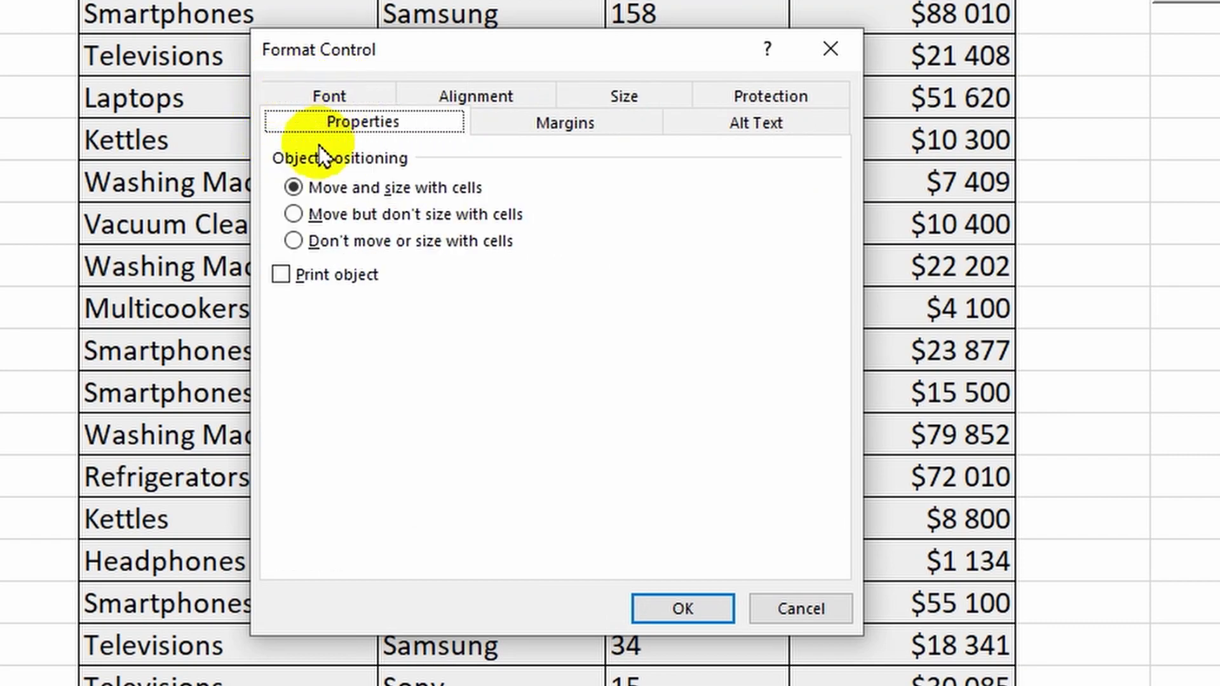
click(296, 242)
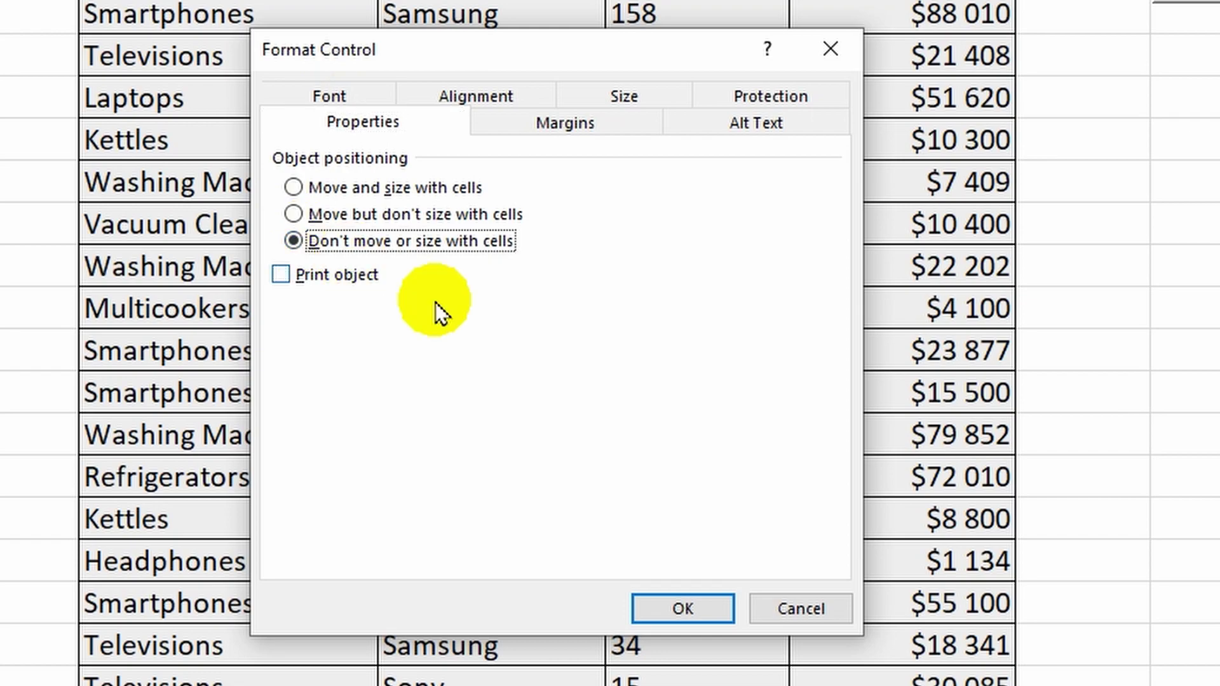
click(692, 611)
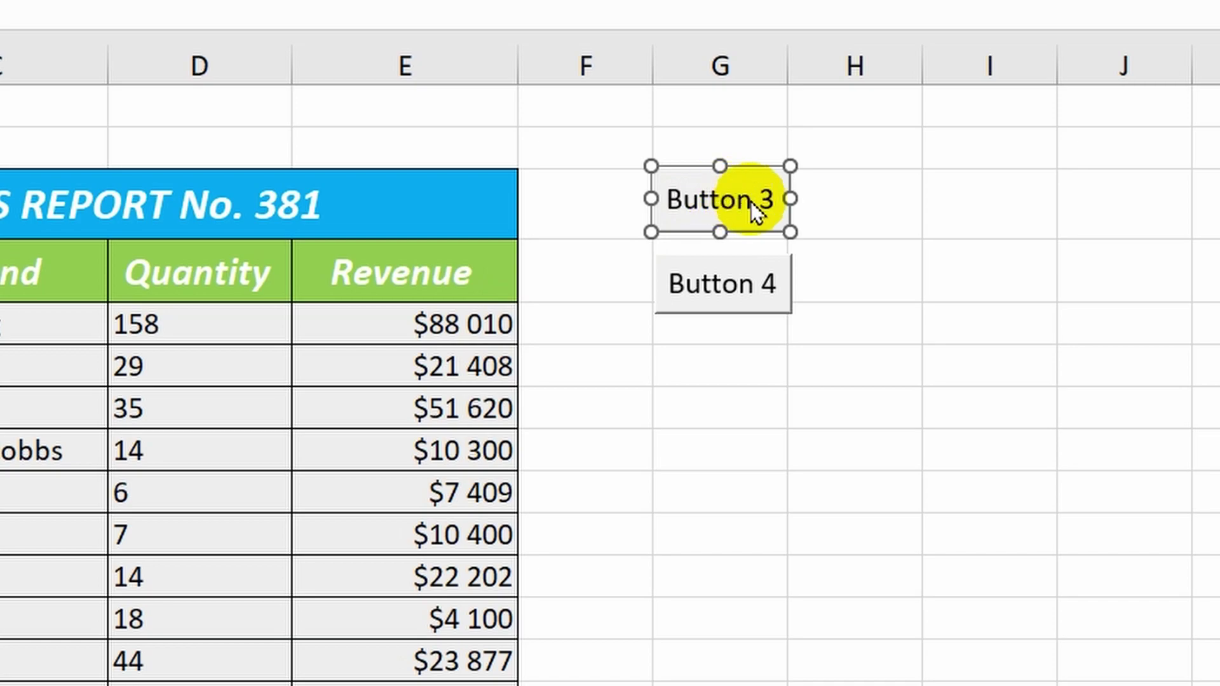
Replace the label of Button 3 with "Turn On" and deselect the button
right_click(750, 202)
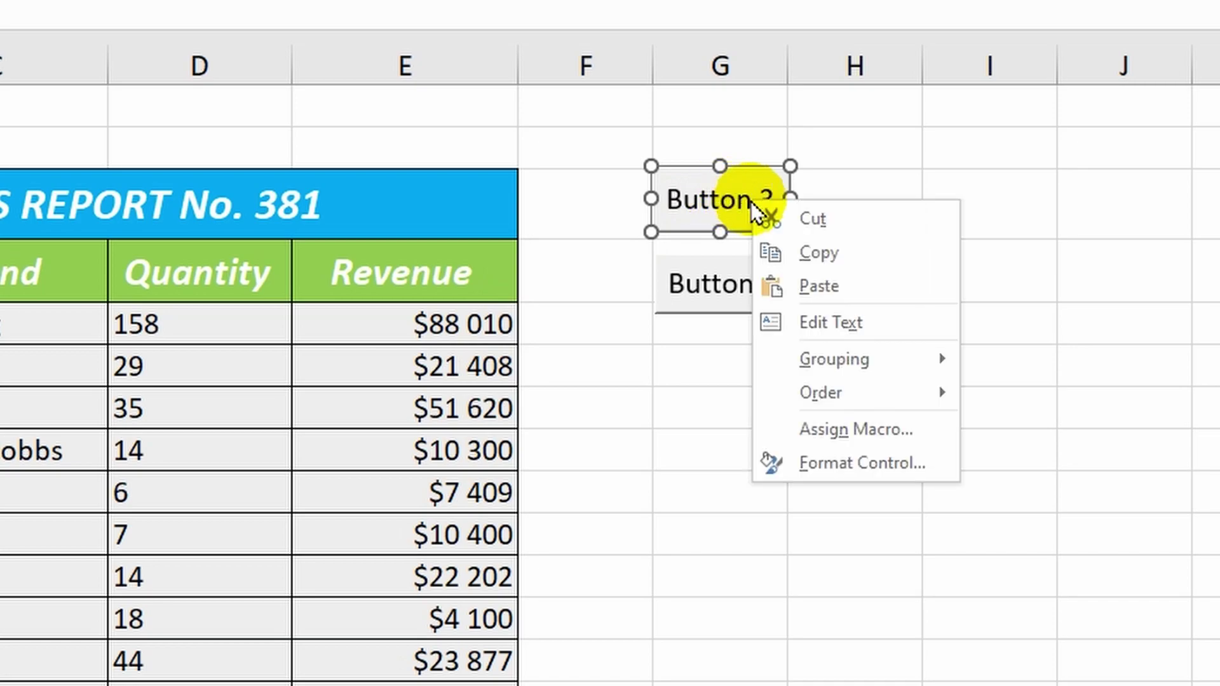
click(802, 322)
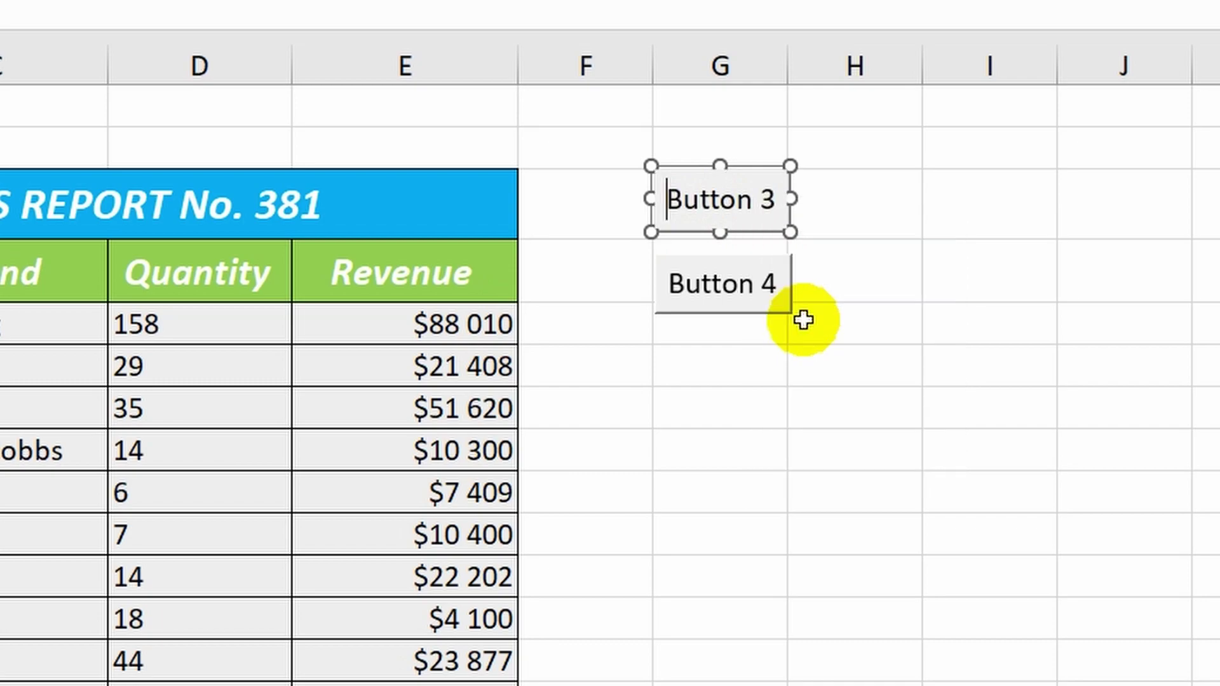
key(Right)
key(Right)
key(Right)
key(Right)
key(Right)
key(Right)
key(Right)
key(Right)
key(BackSpace)
key(BackSpace)
key(BackSpace)
key(BackSpace)
key(BackSpace)
key(BackSpace)
key(BackSpace)
key(BackSpace)
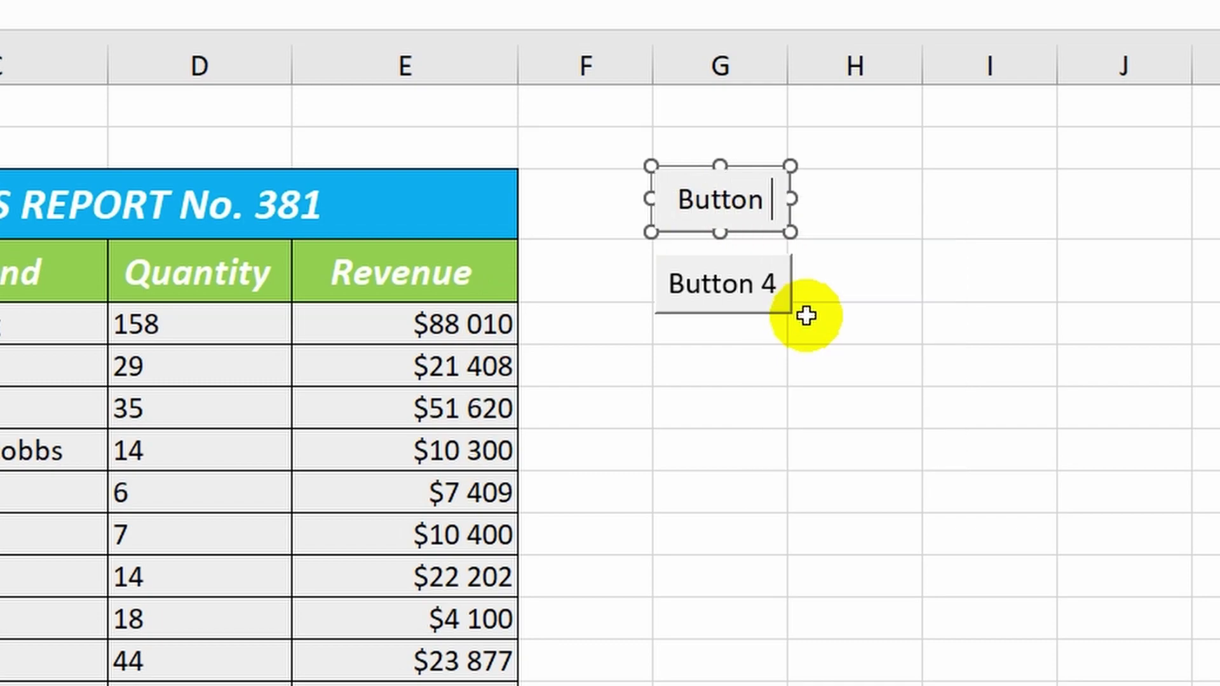
text(T)
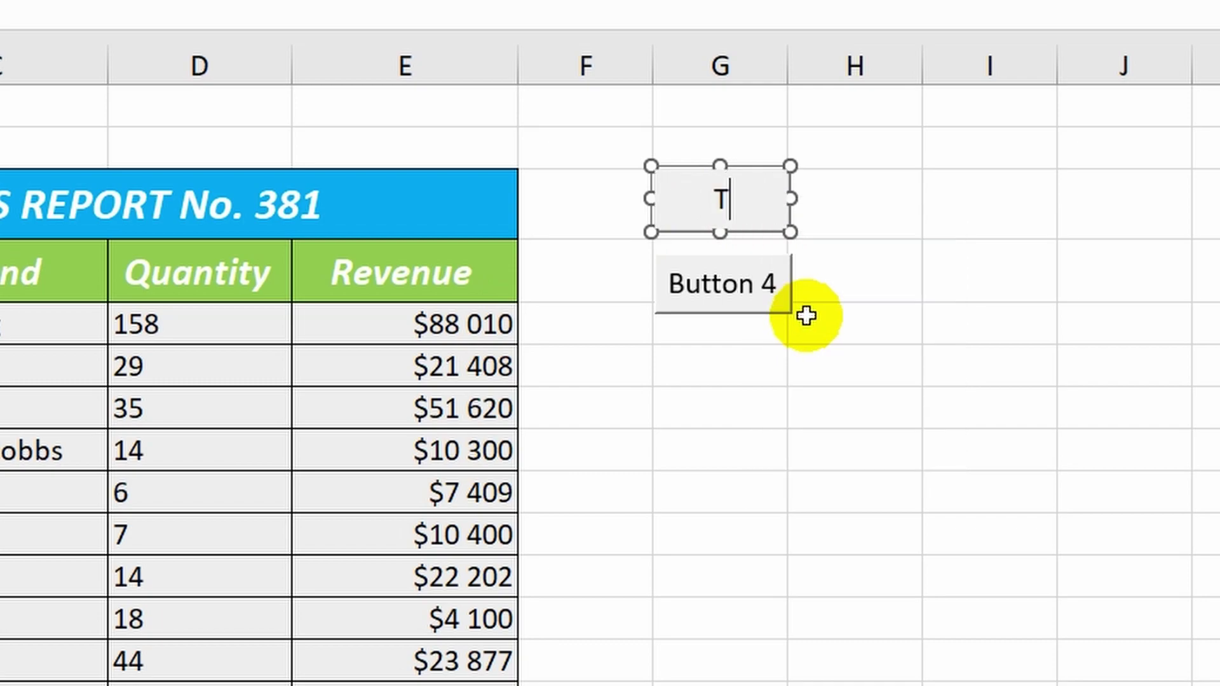
text(urn On)
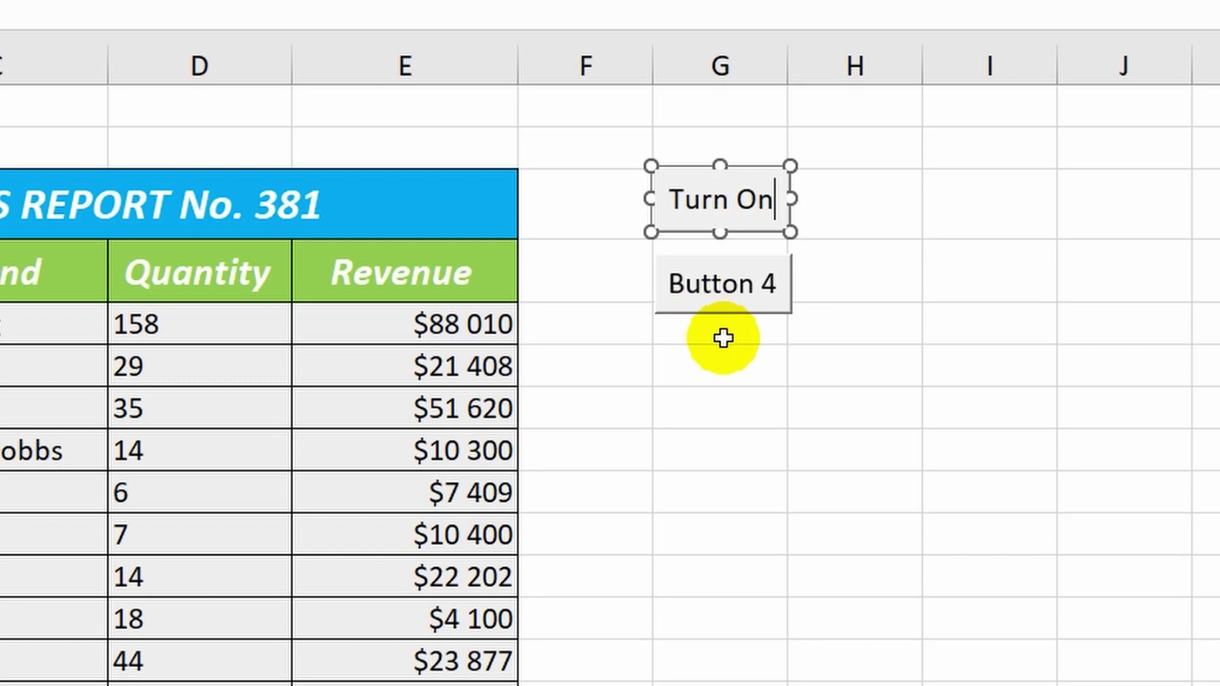
click(707, 363)
Set the object positioning of Button 4 to "Don't move or size with cells"
right_click(708, 294)
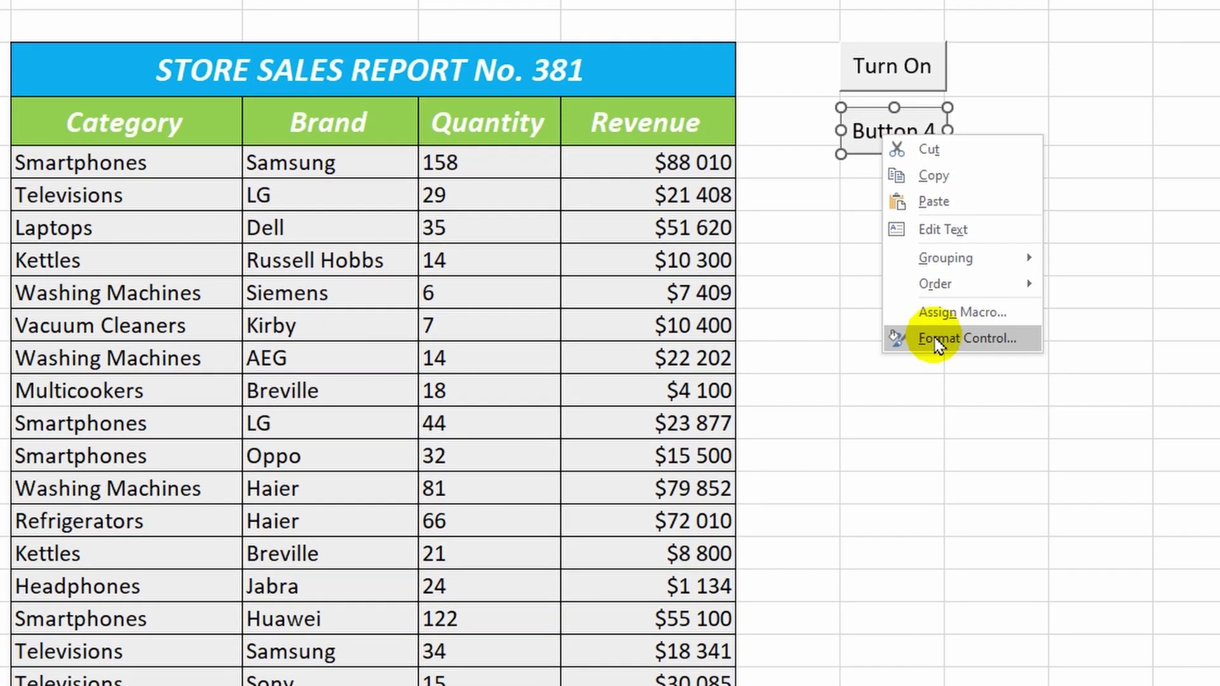
click(937, 339)
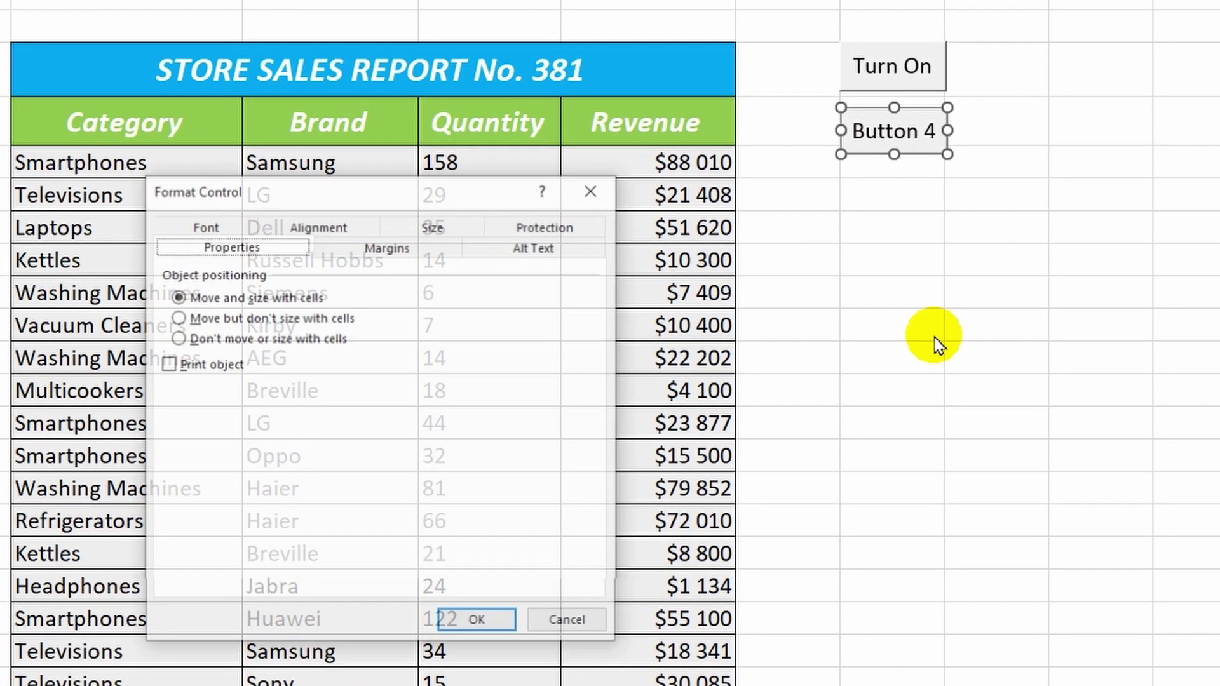
click(266, 340)
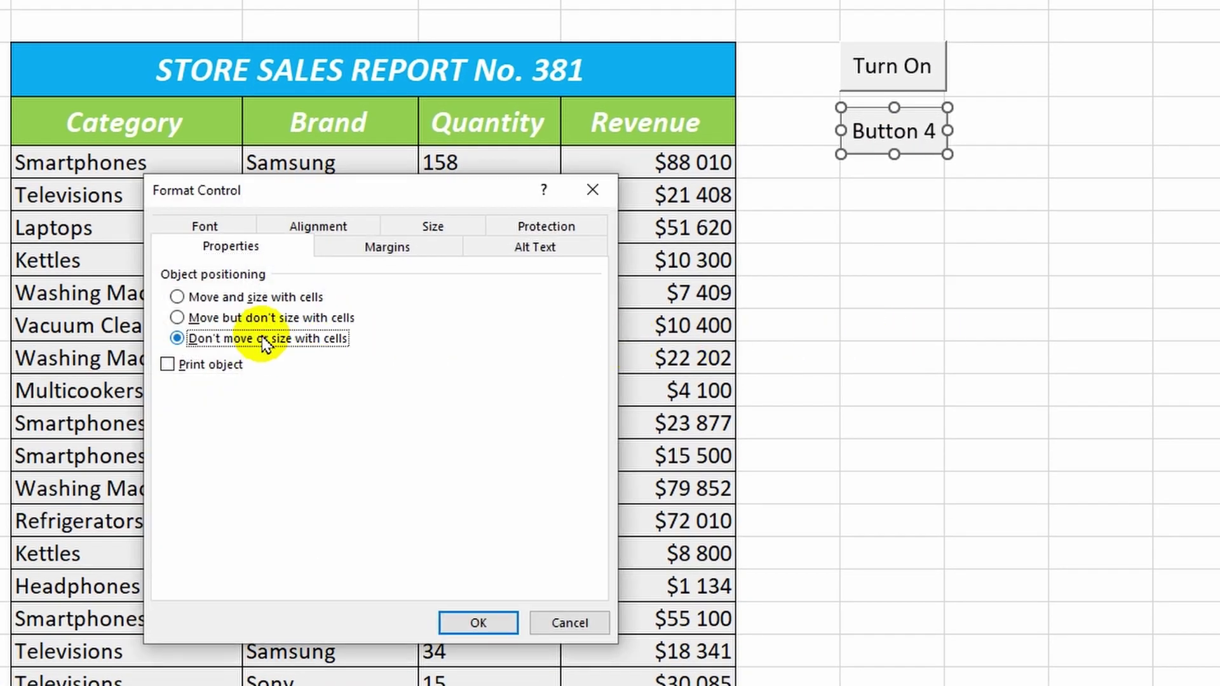
click(486, 624)
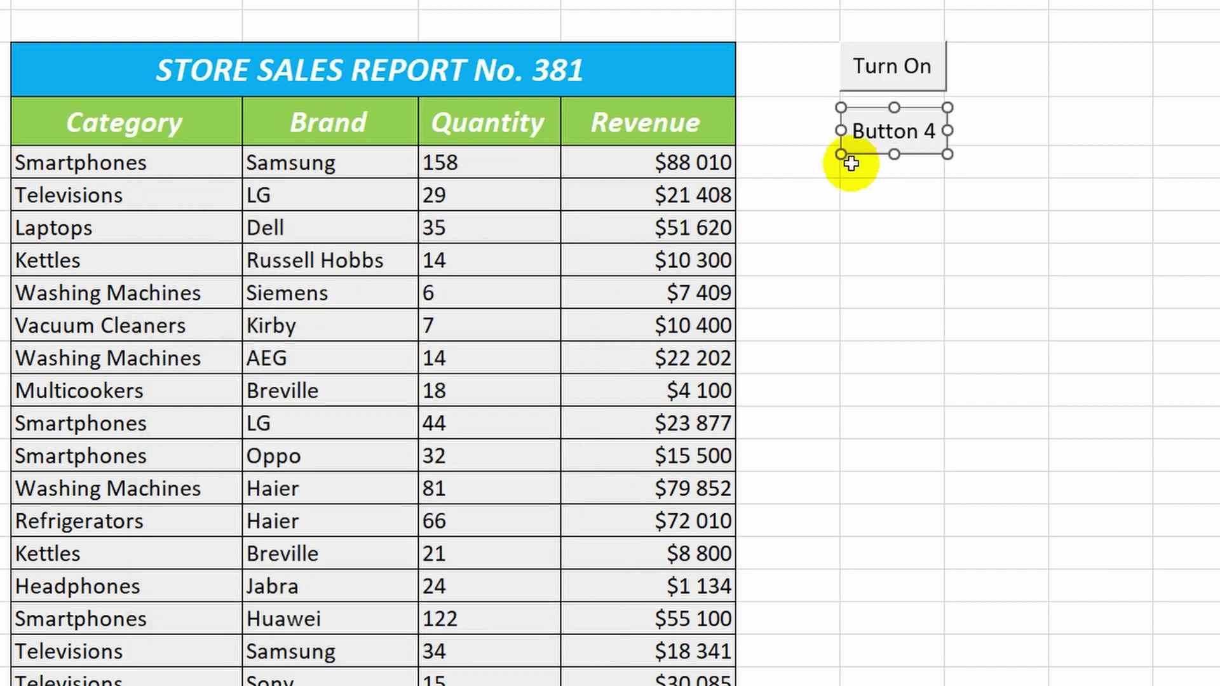
Replace the label of Button 4 with "Turn Off" and deselect the button
right_click(871, 135)
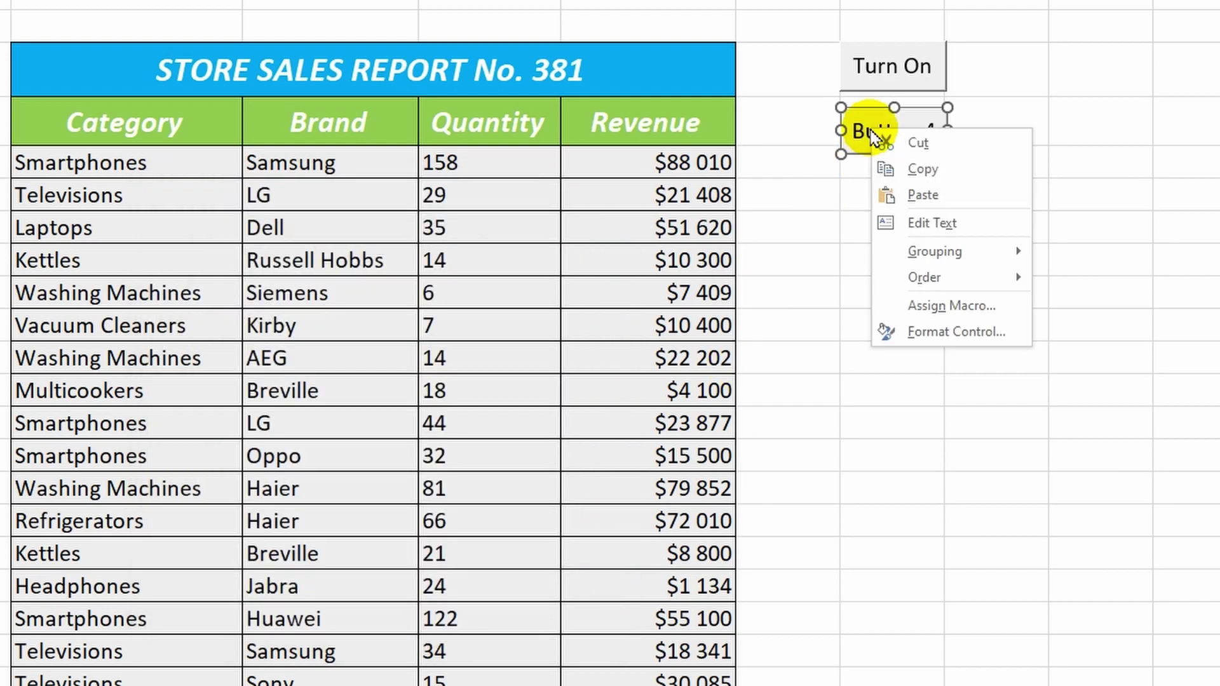
click(896, 223)
key(BackSpace)
key(BackSpace)
key(BackSpace)
key(BackSpace)
key(BackSpace)
key(BackSpace)
key(BackSpace)
key(BackSpace)
text(T)
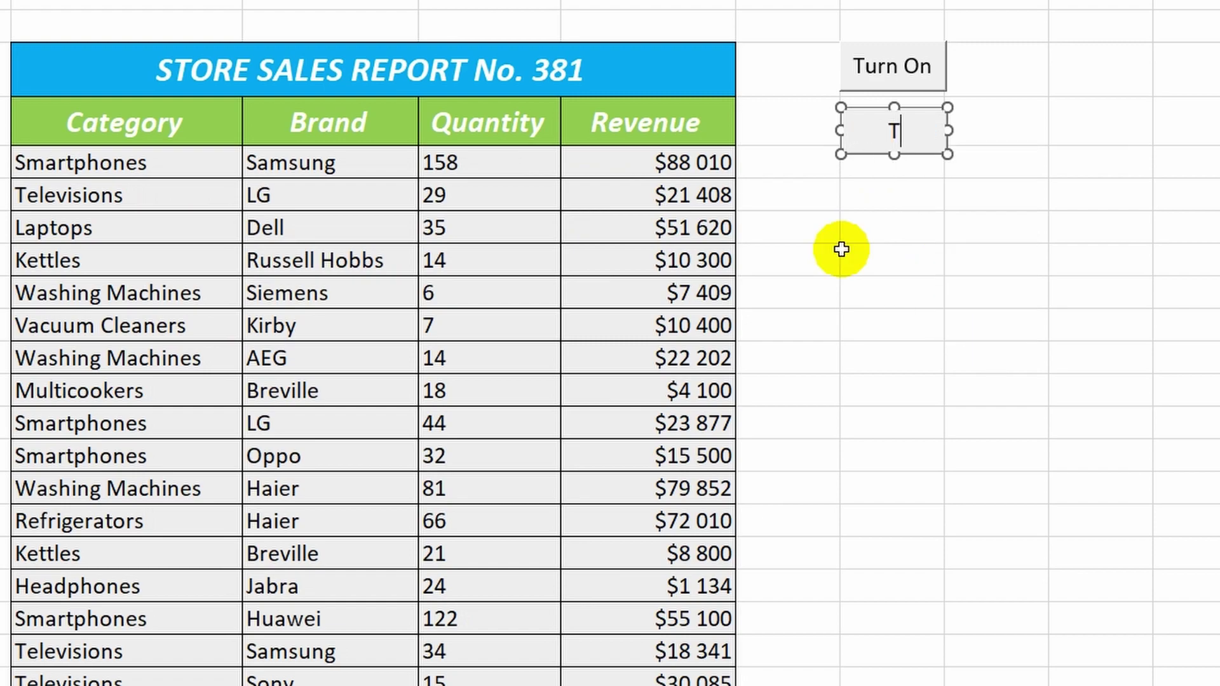
text(urn Off)
click(895, 230)
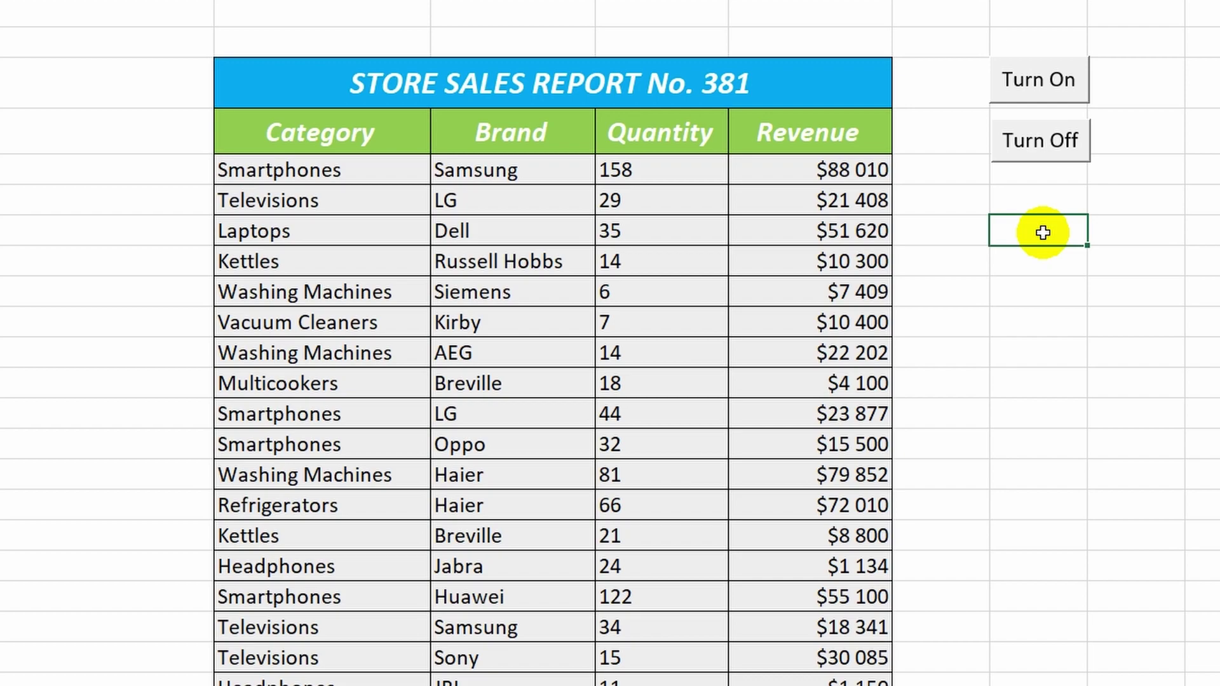
Test both macros by running Turn_On from its worksheet button and Turn_Off with its assigned shortcut
click(1052, 84)
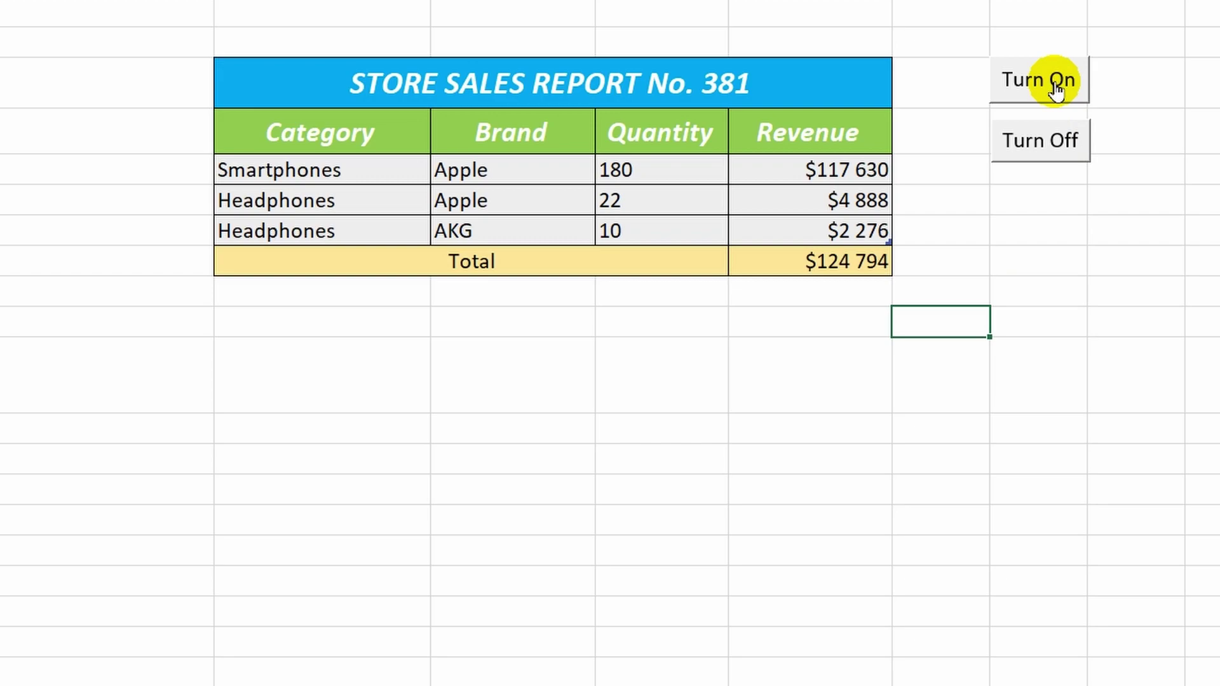
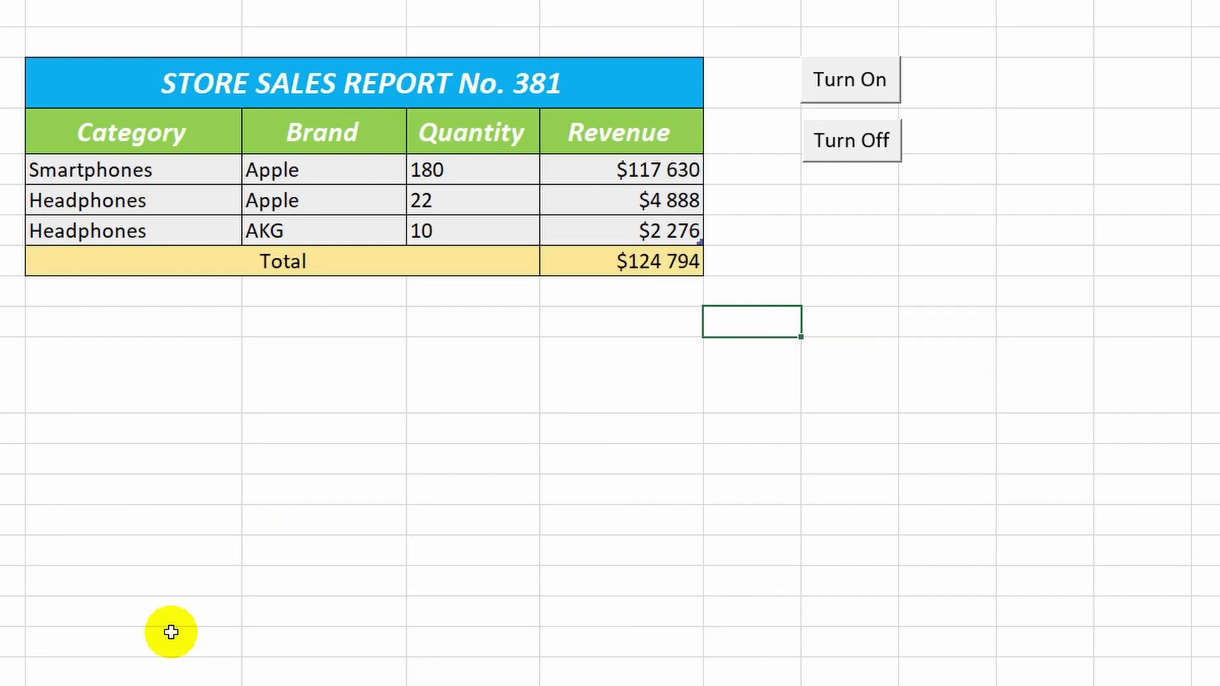
key(ctrl+shift+w)
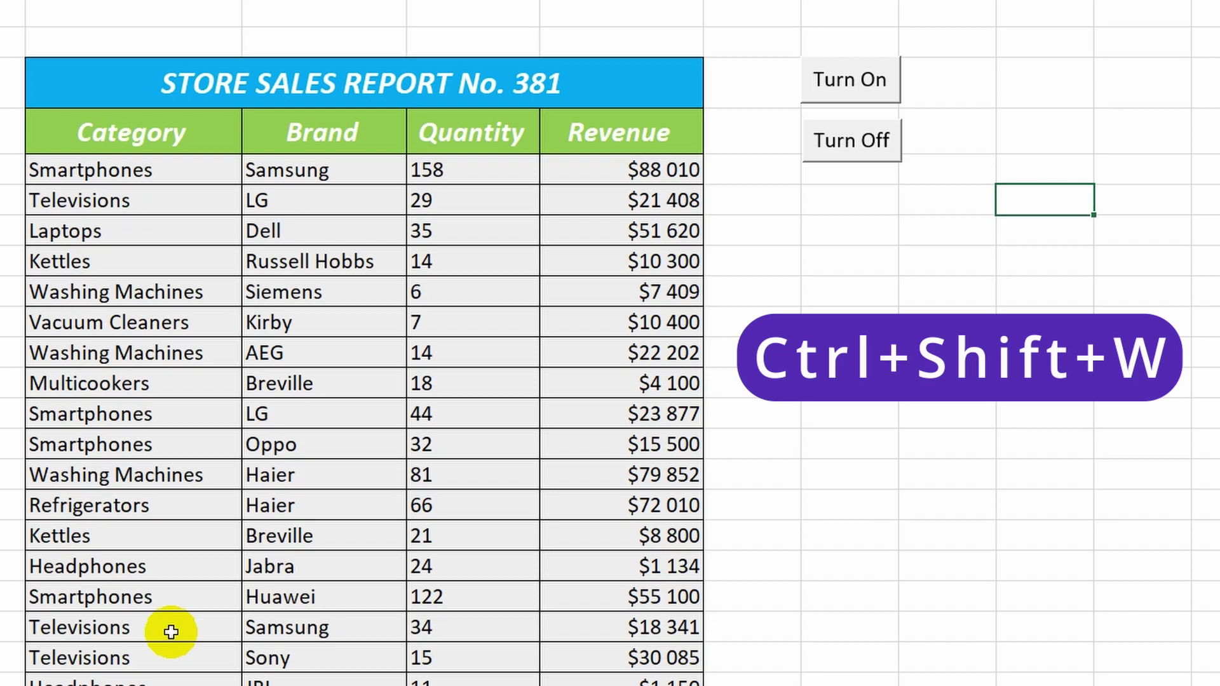
Insert a blank row above the last sales record, the Haier televisions entry in row 81
click(171, 632)
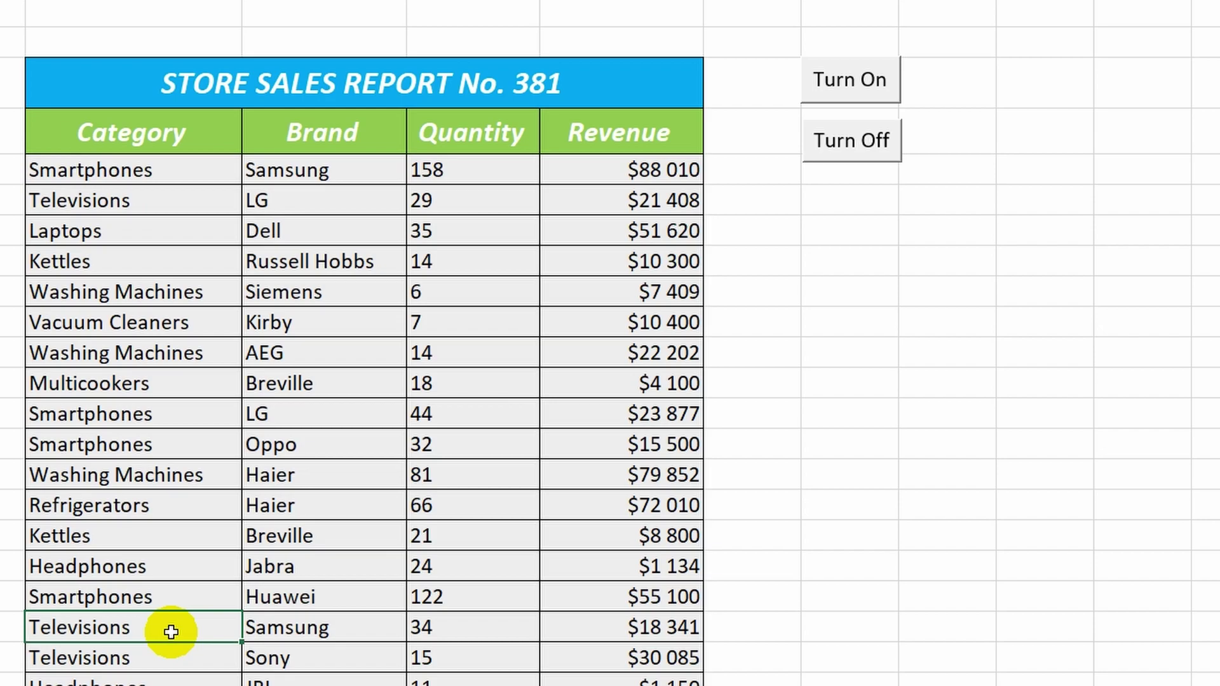
scroll(171, 631, down, 20)
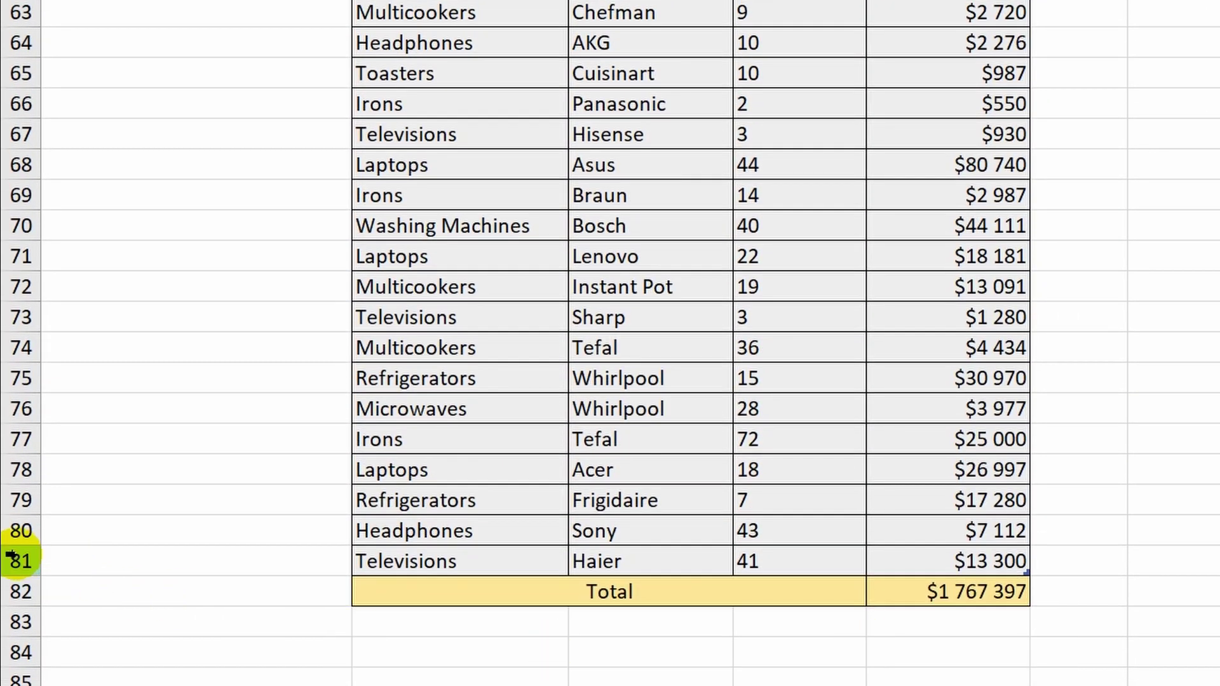
click(13, 557)
right_click(24, 562)
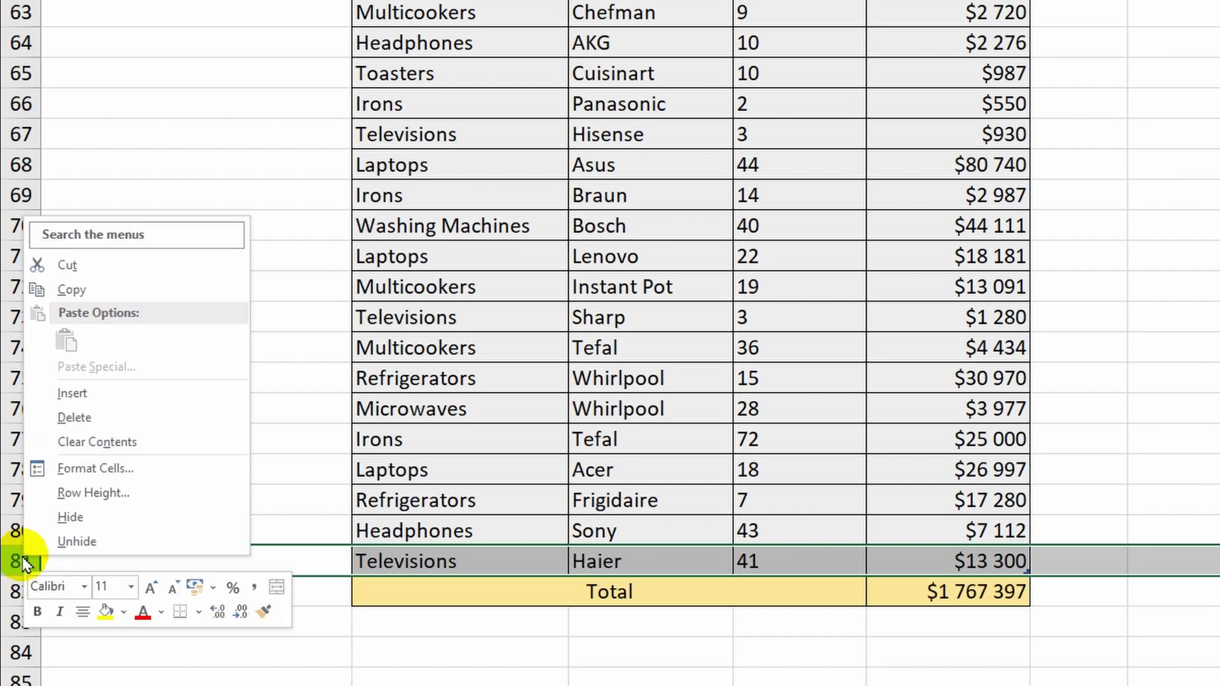
click(70, 394)
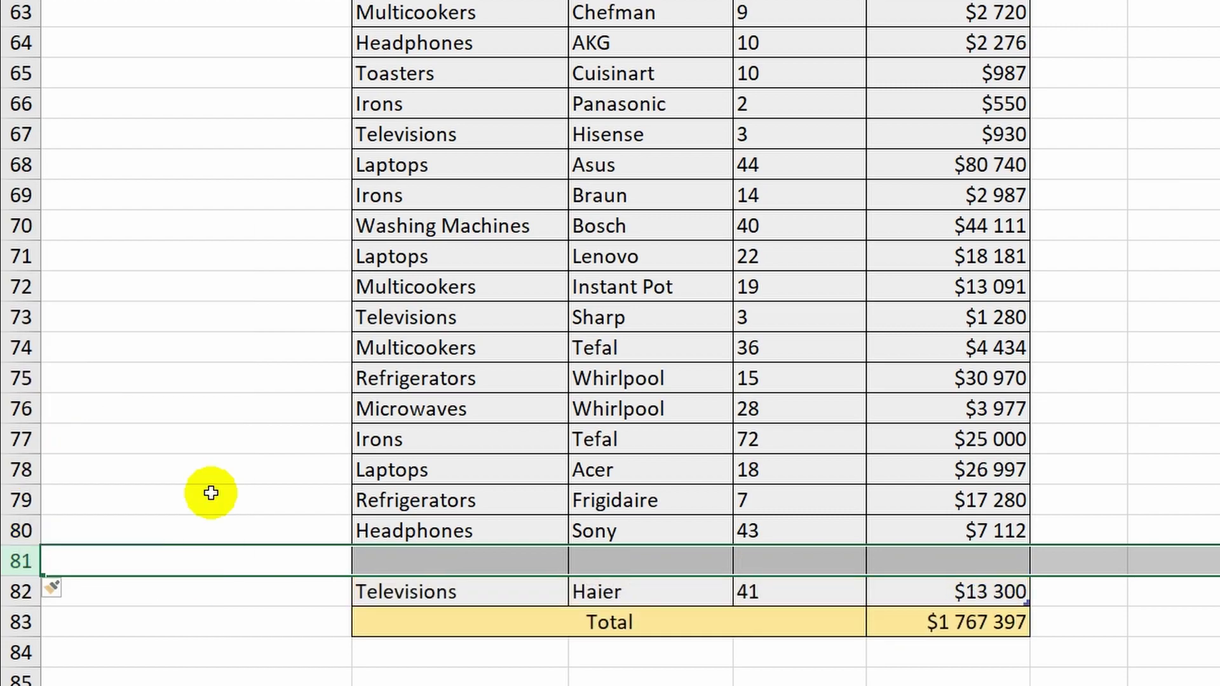
Fill the blank row 81 with category Smartphones, brand Apple, quantity 10 and revenue 15000
click(485, 560)
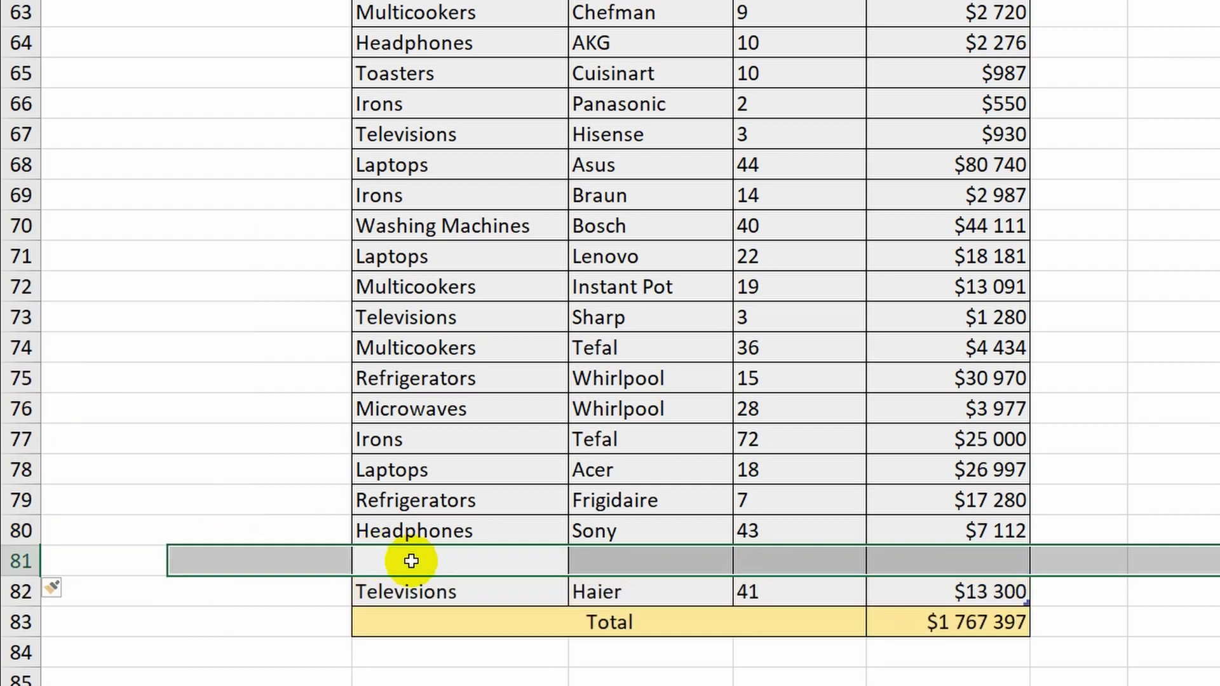
click(628, 562)
text(Apple)
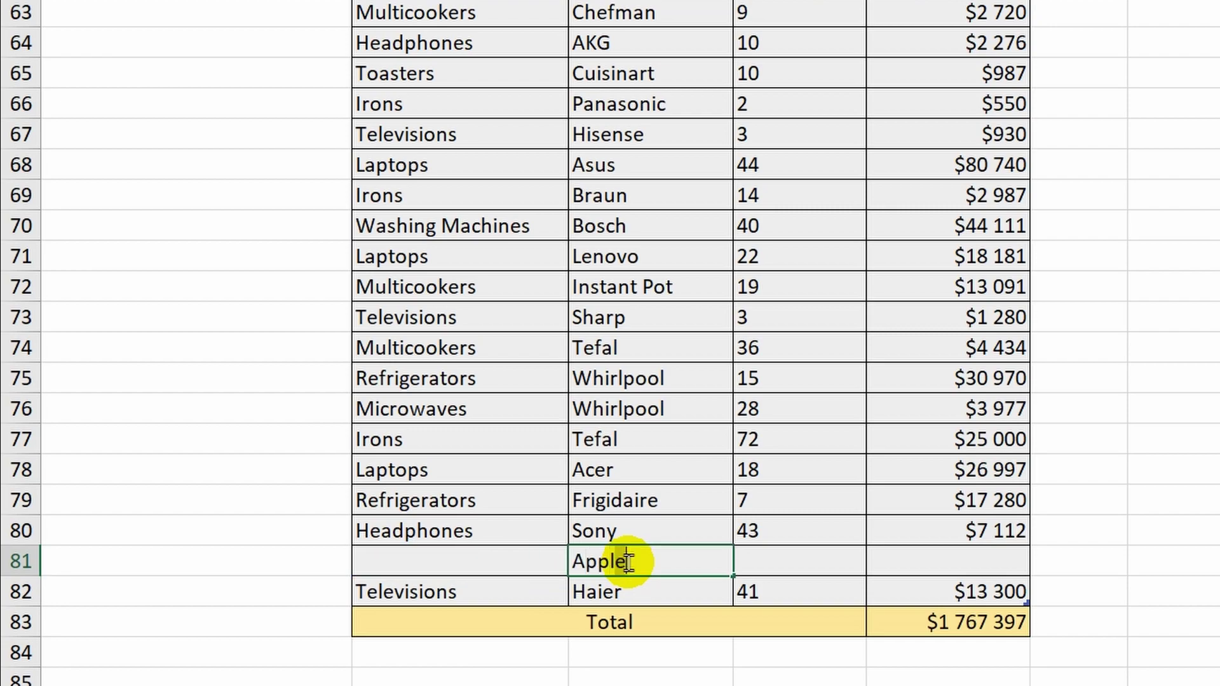
key(Left)
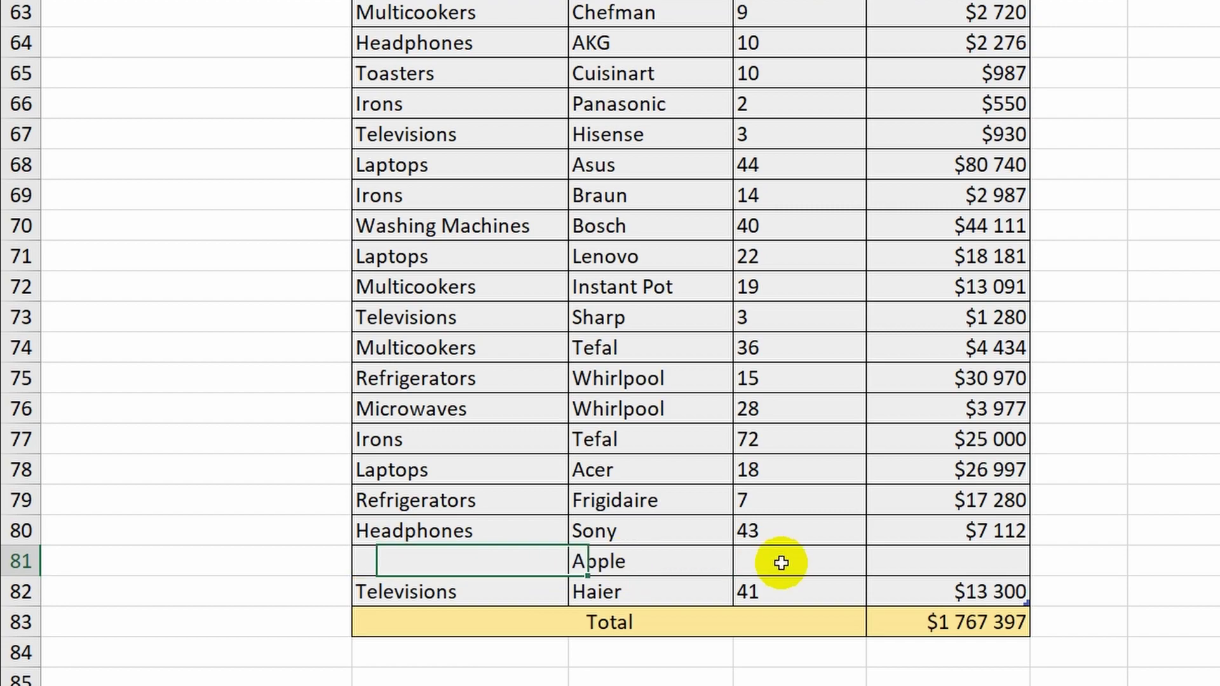
click(781, 562)
click(922, 561)
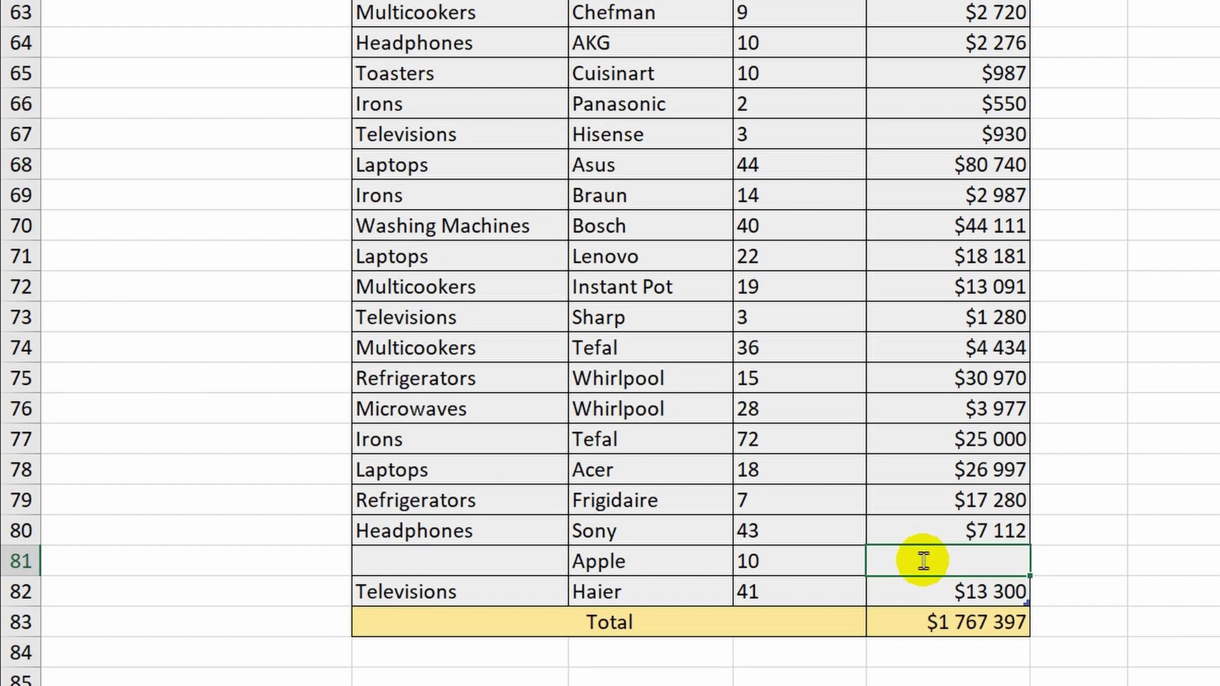
text(15 000)
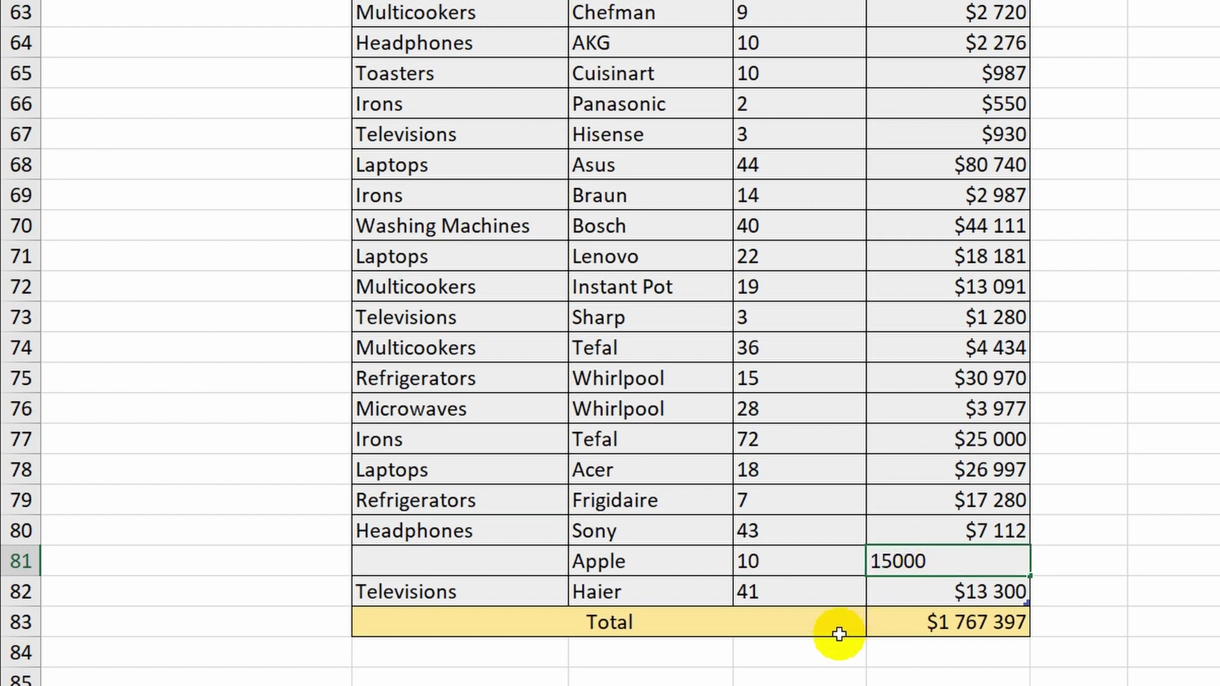
click(654, 647)
click(469, 569)
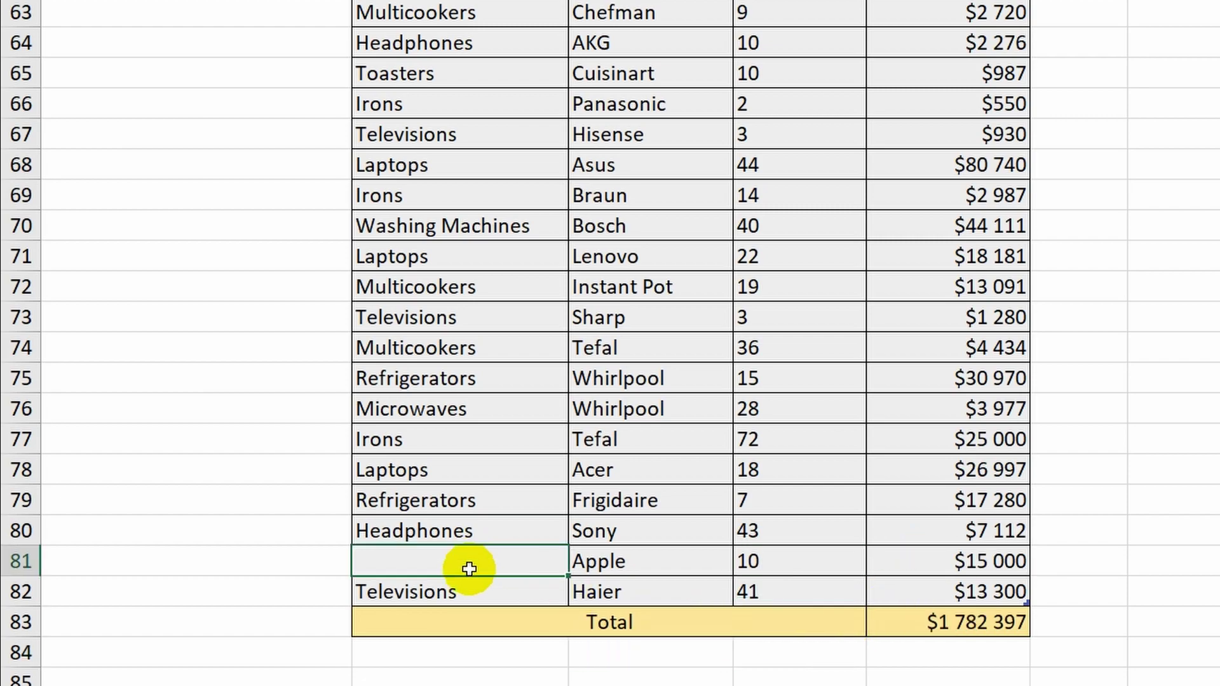
text(s)
key(Return)
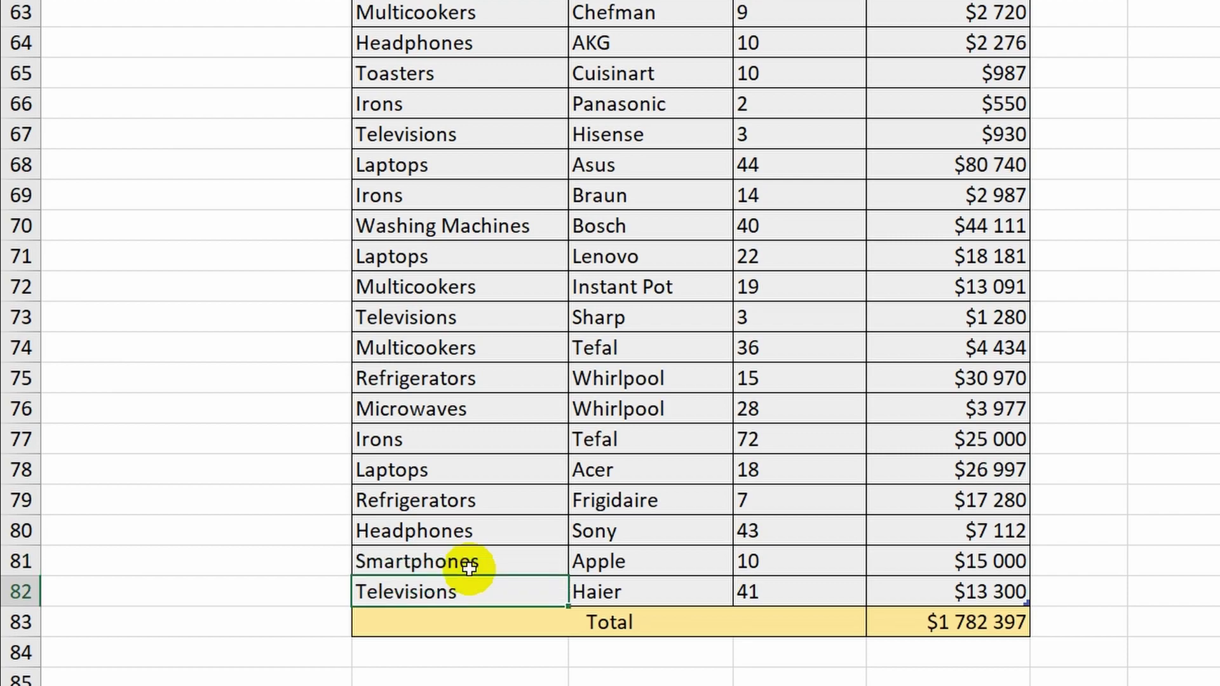
Highlight the new Apple record in B81:E81 with a yellow fill and deselect it
drag(463, 559, 934, 558)
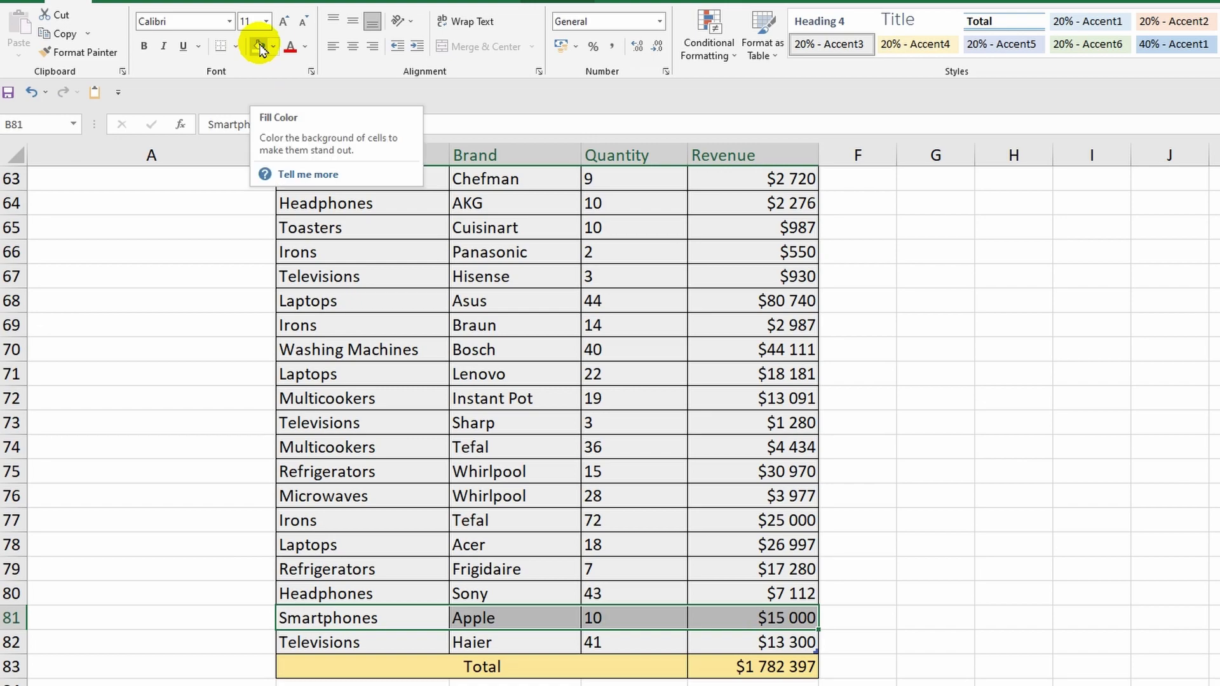
click(258, 46)
click(359, 421)
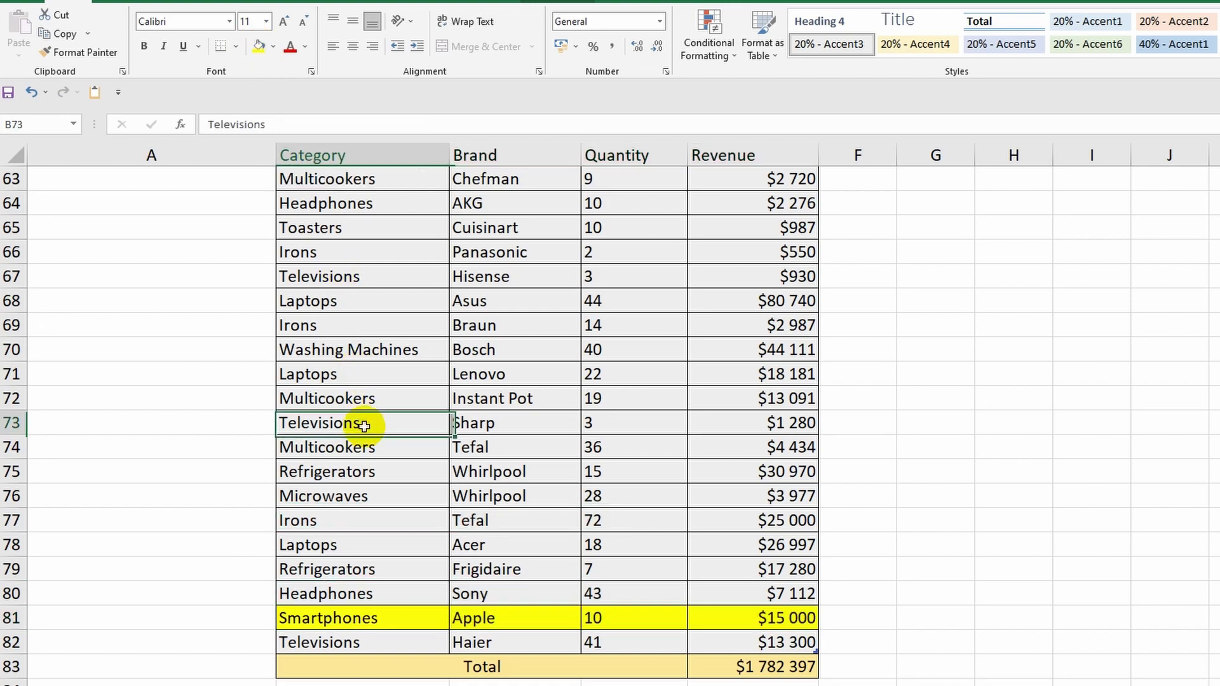
Test the worksheet buttons on the extended report by running Turn On, Turn Off and Turn On again
scroll(359, 421, up, 1)
scroll(610, 425, up, 20)
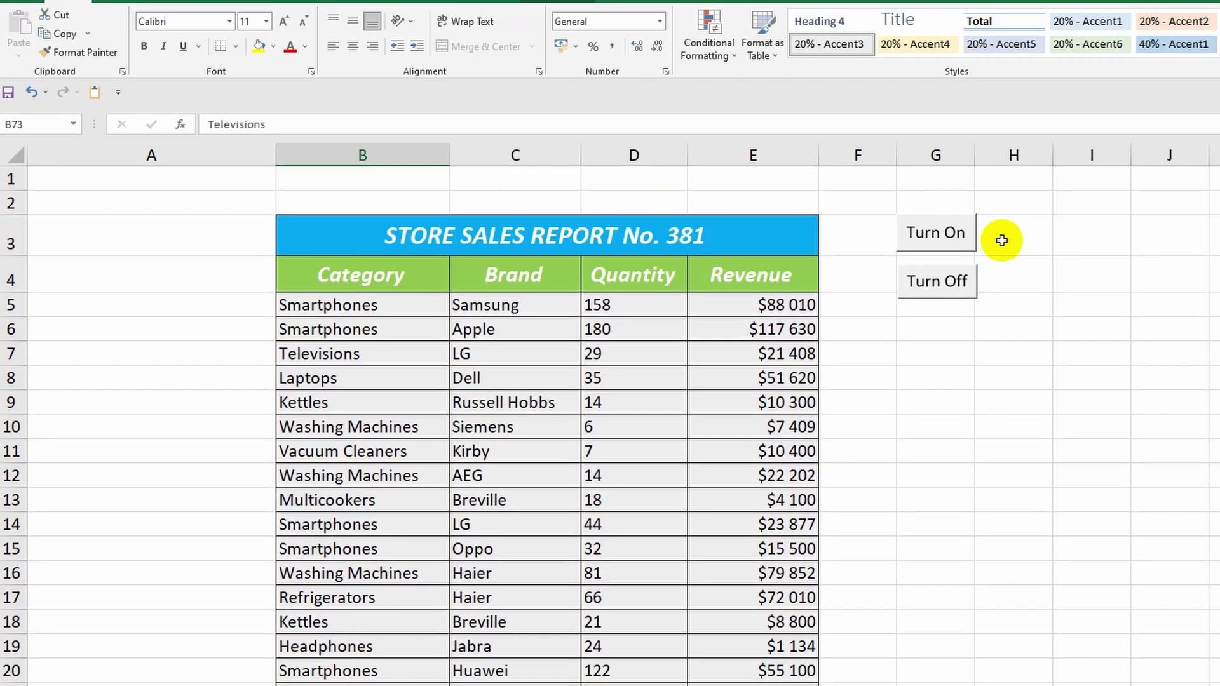
click(938, 234)
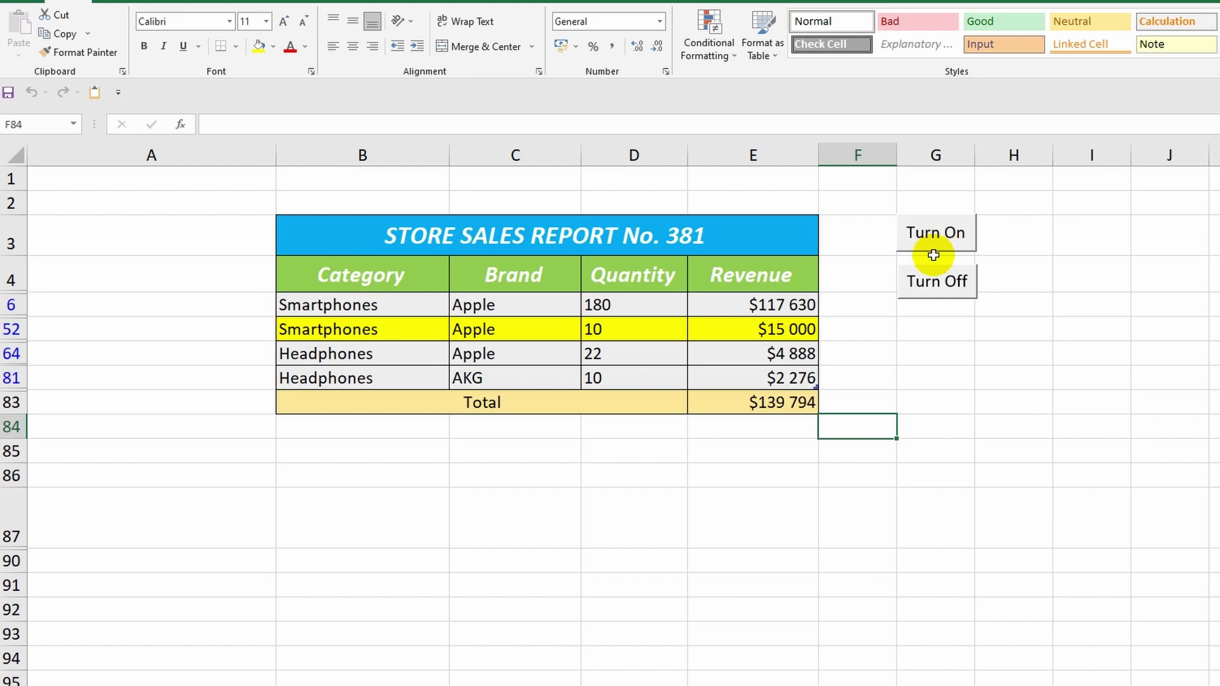
click(955, 289)
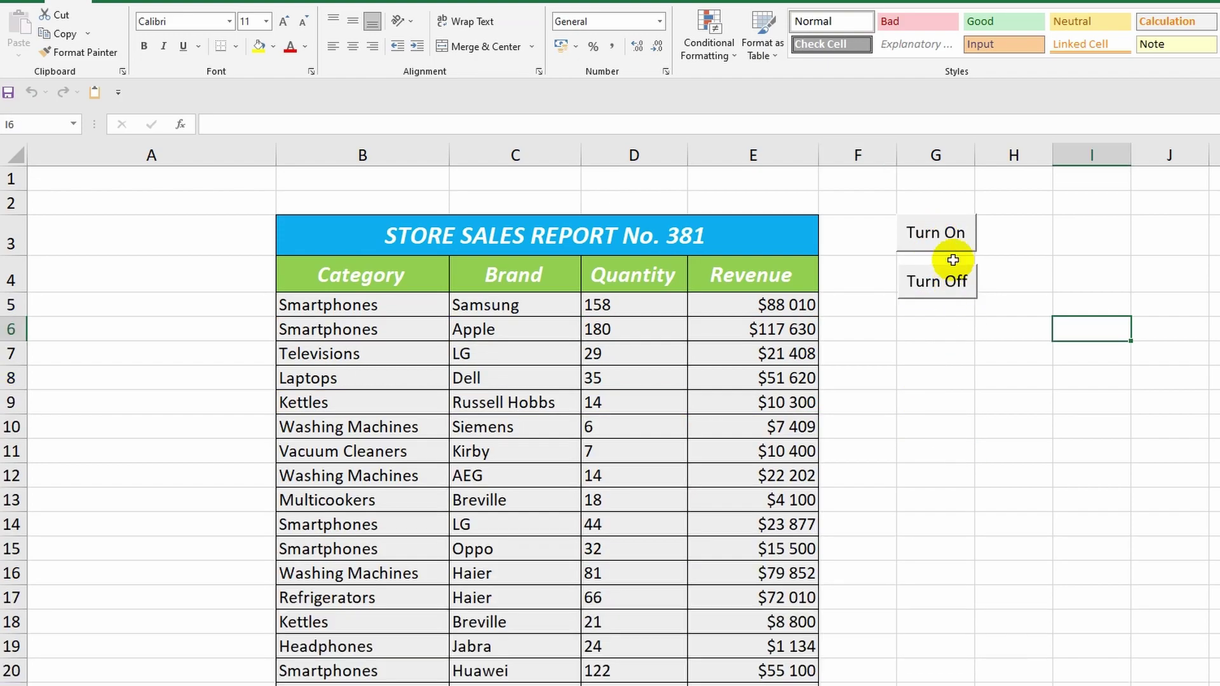
click(964, 242)
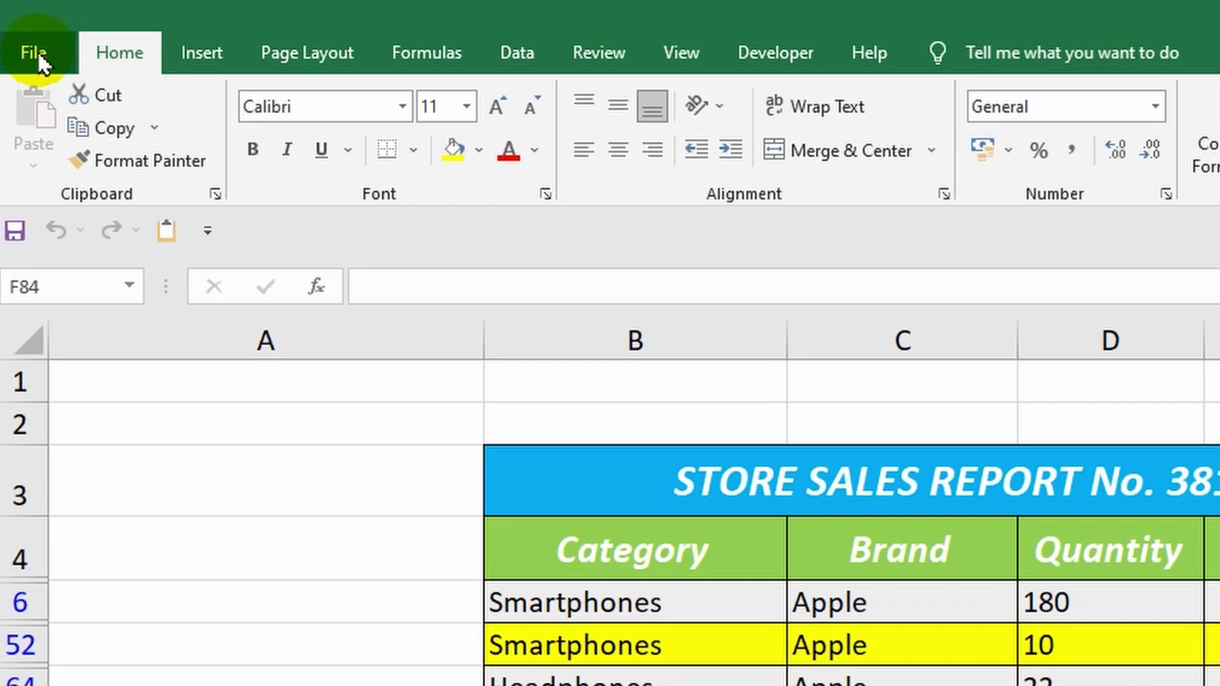
Save the workbook as an Excel Macro-Enabled Workbook (*.xlsm) in the Сортировка и фильтр folder
click(32, 25)
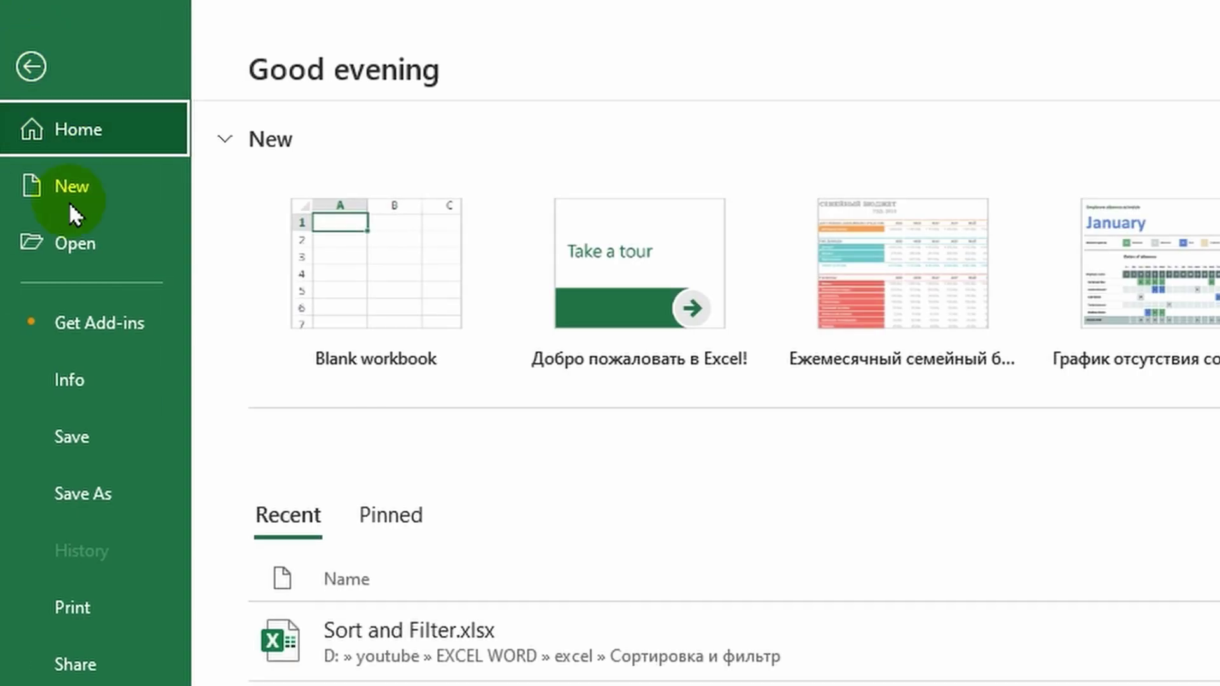
click(97, 490)
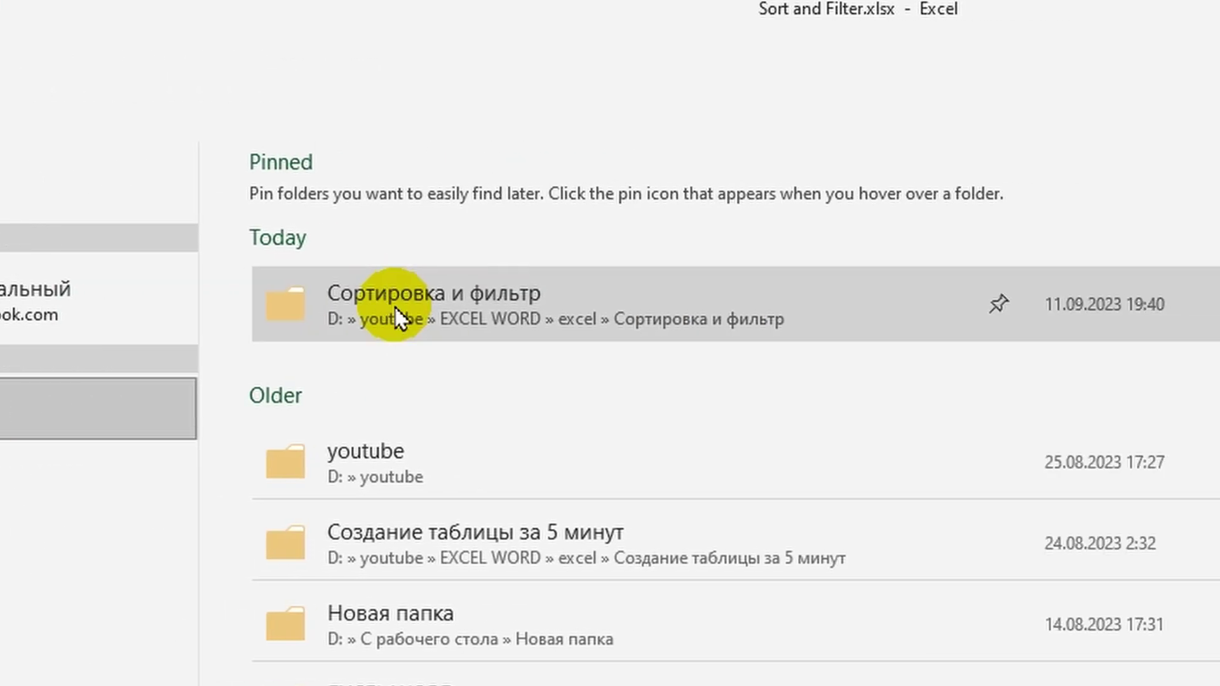
click(394, 307)
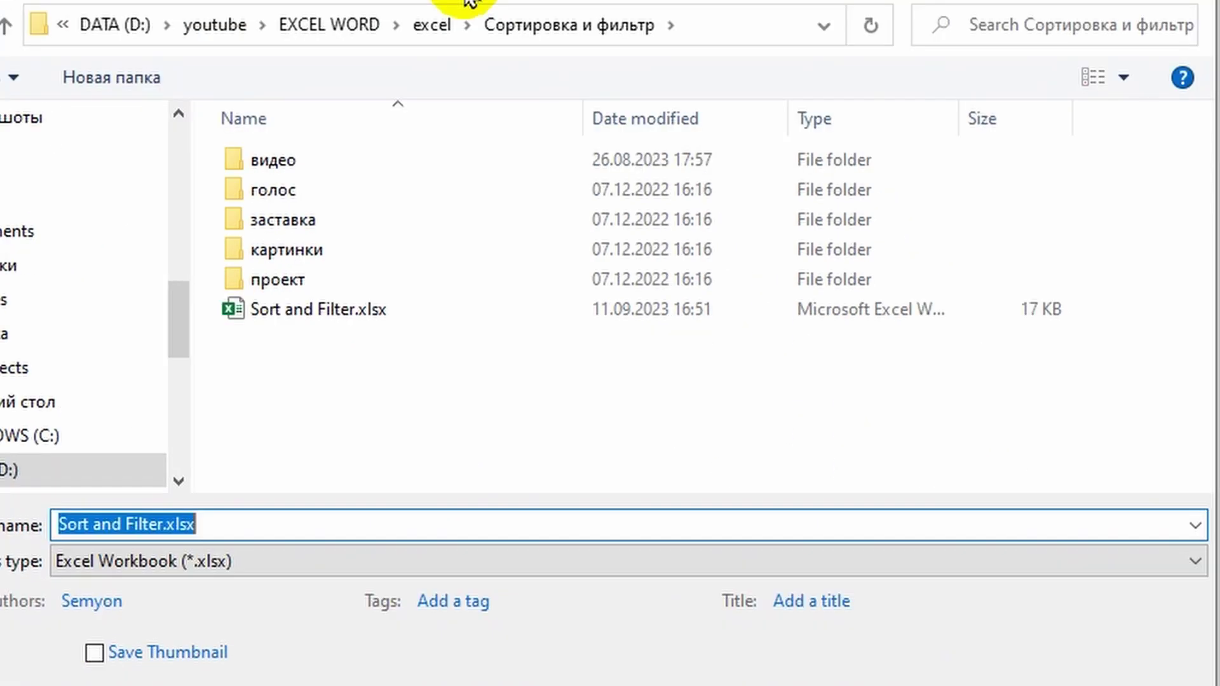
click(1176, 563)
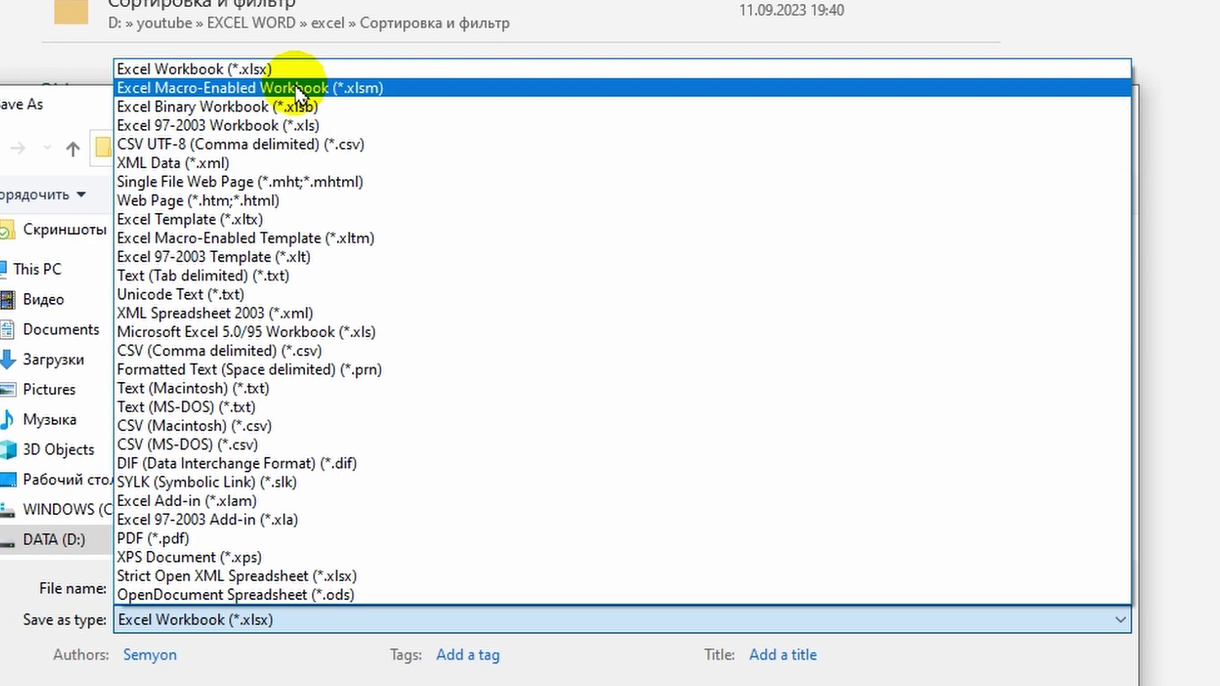
click(294, 88)
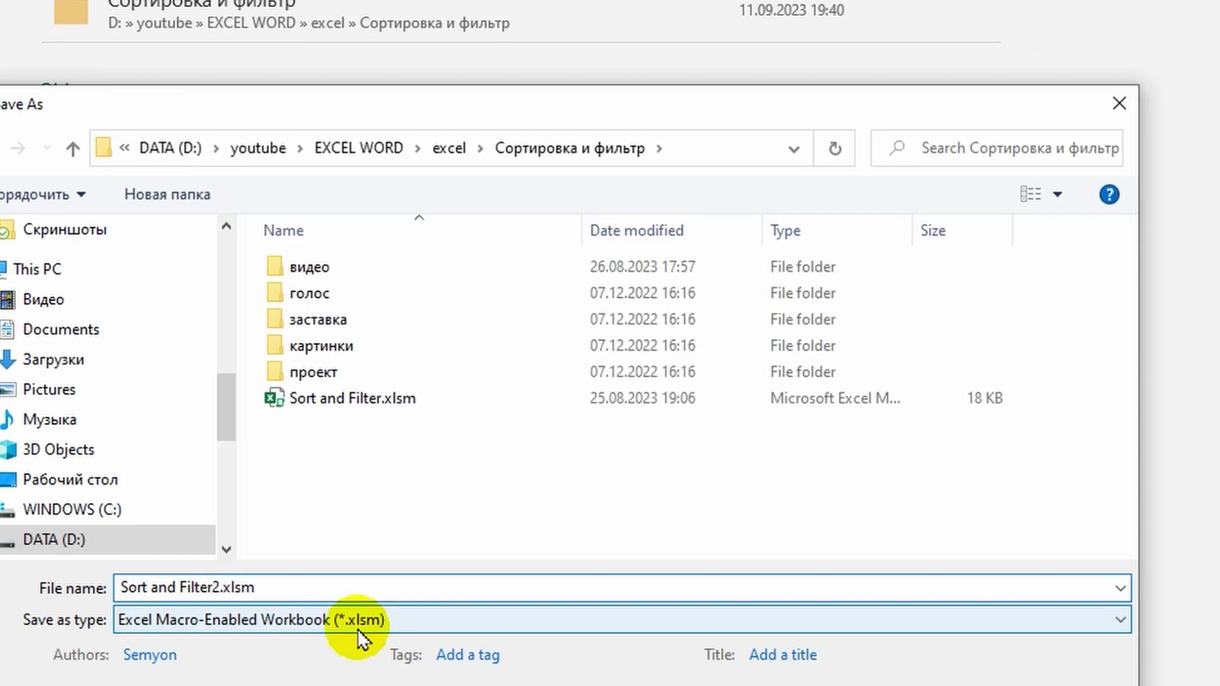